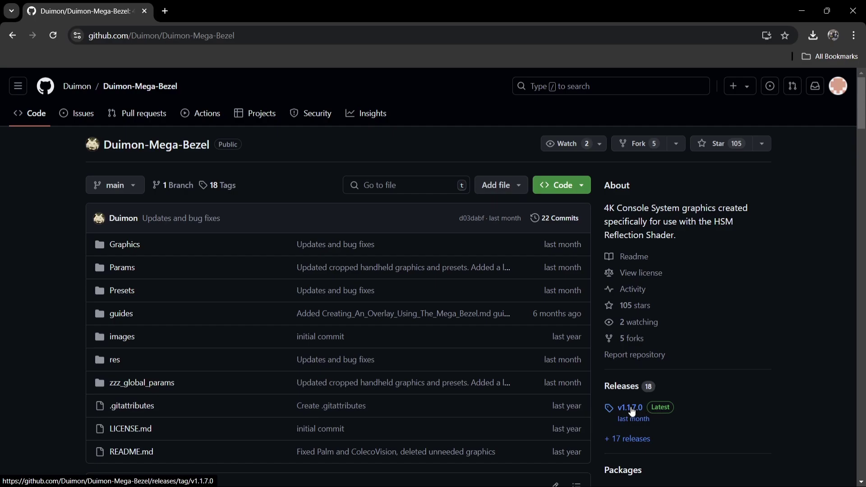
Step: Open the latest Duimon-Mega-Bezel release, v1.1.7.0, and locate its downloadable assets
left_click(632, 408)
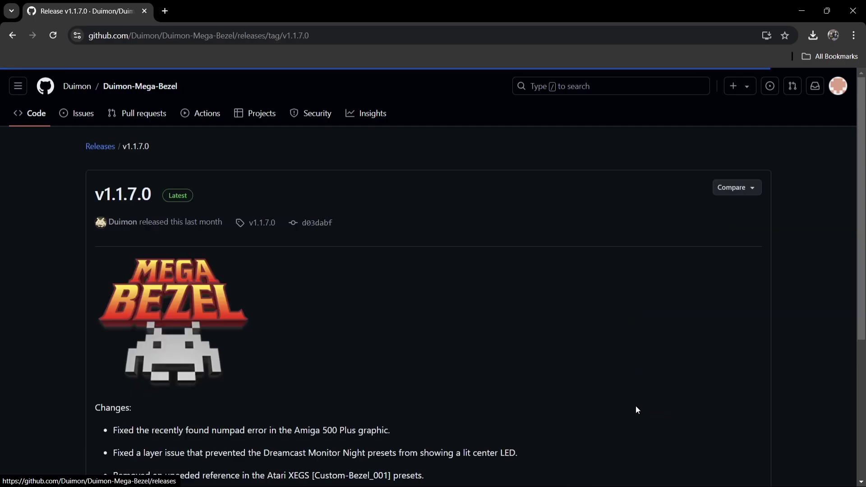
scroll(865, 116, "down", 6)
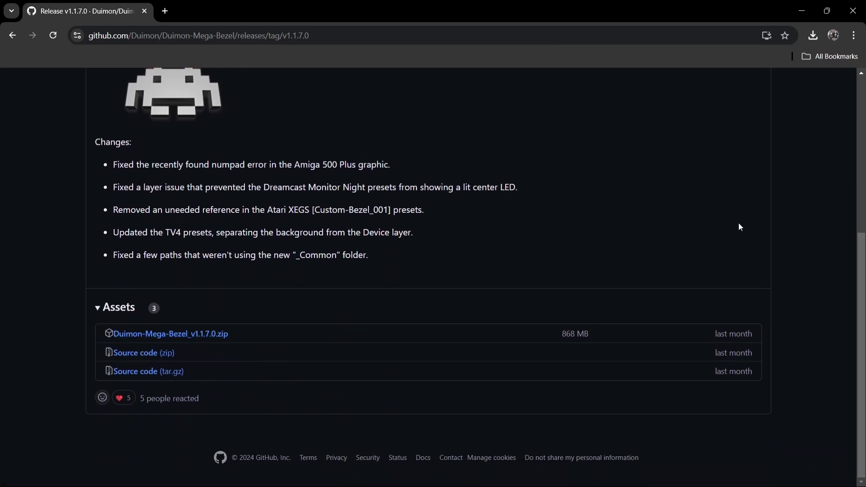
left_click(799, 6)
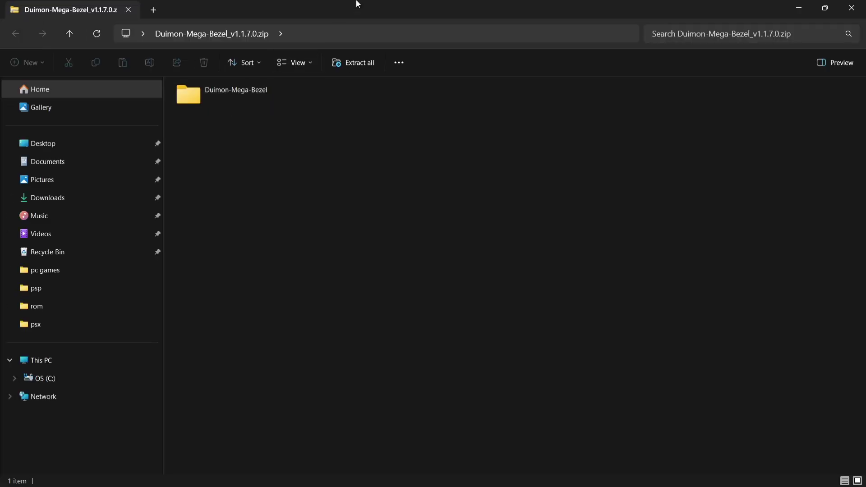
Step: Extract the Duimon-Mega-Bezel folder from the v1.1.7.0 zip archive onto the desktop
double_click(356, 2)
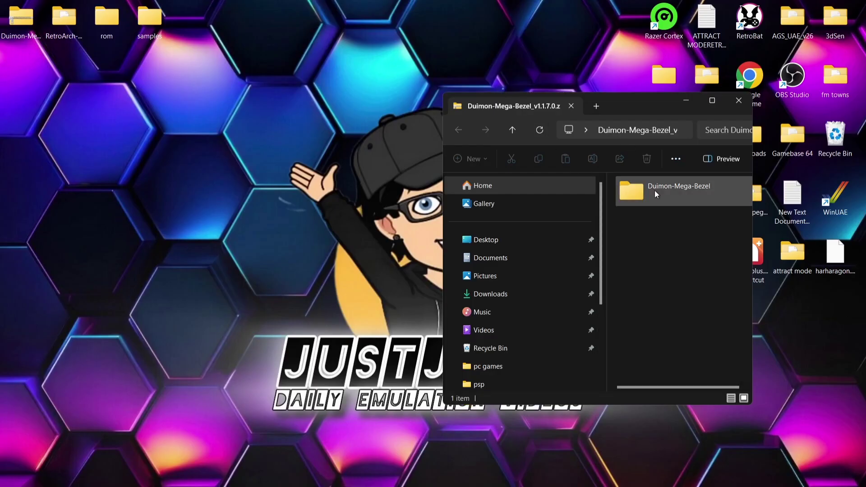
left_click_drag(656, 190, 279, 144)
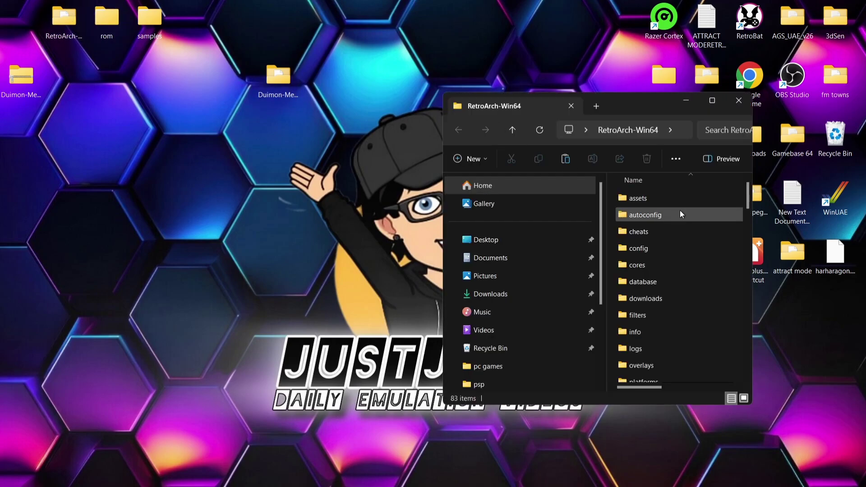
Step: Create a folder inside RetroArch-Win64's shaders folder with a name beginning "Mega_Bezel_"
double_click(645, 105)
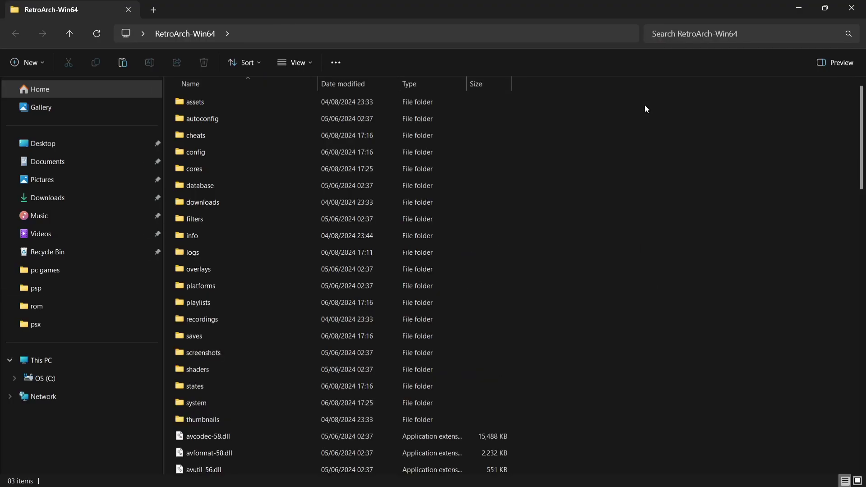
double_click(294, 369)
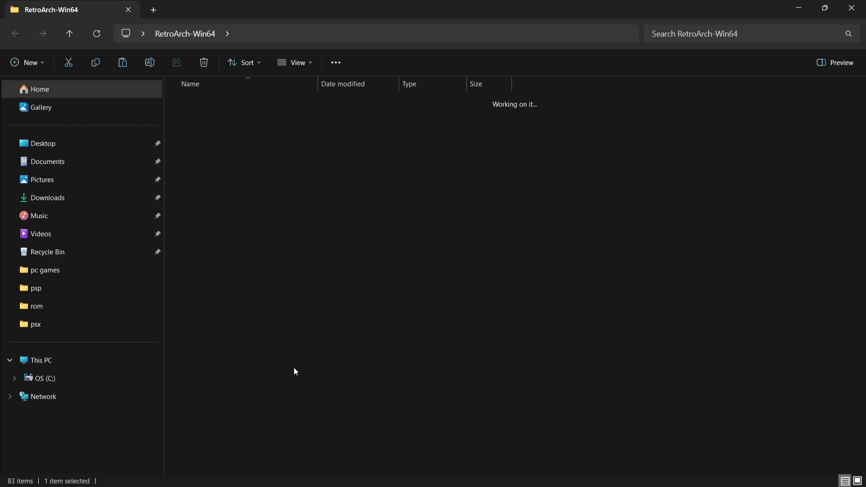
right_click(270, 226)
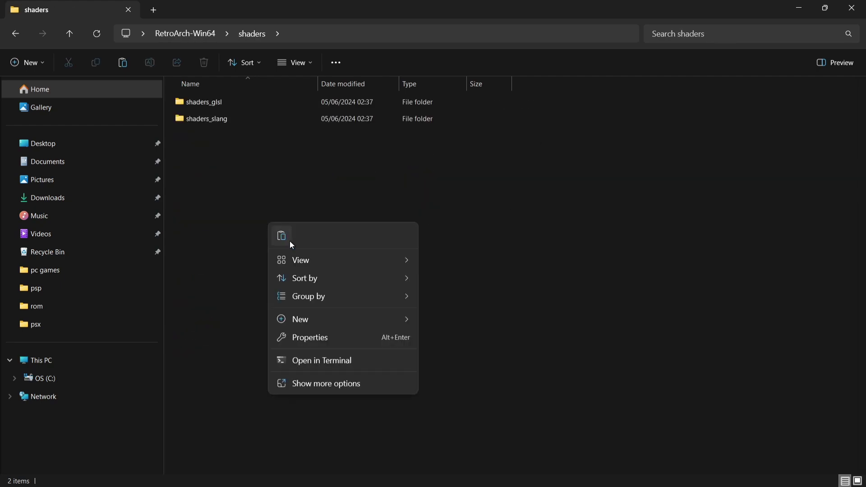
mouse_move(408, 321)
left_click(450, 321)
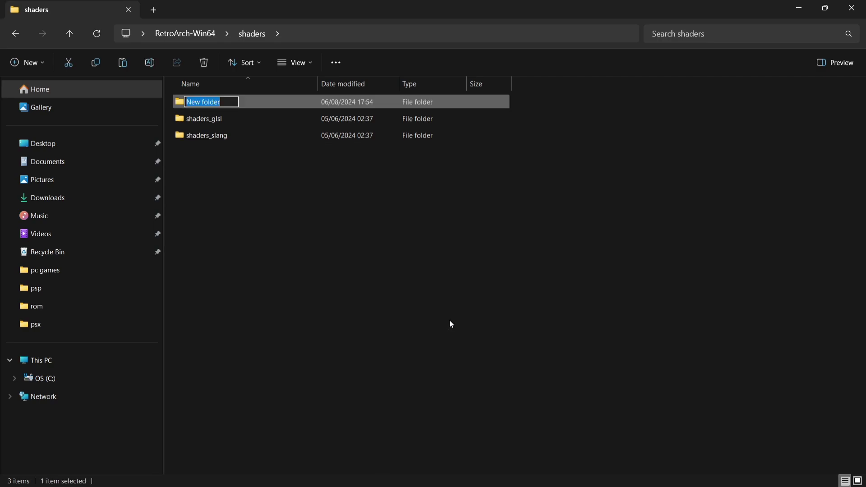
type("Mega_")
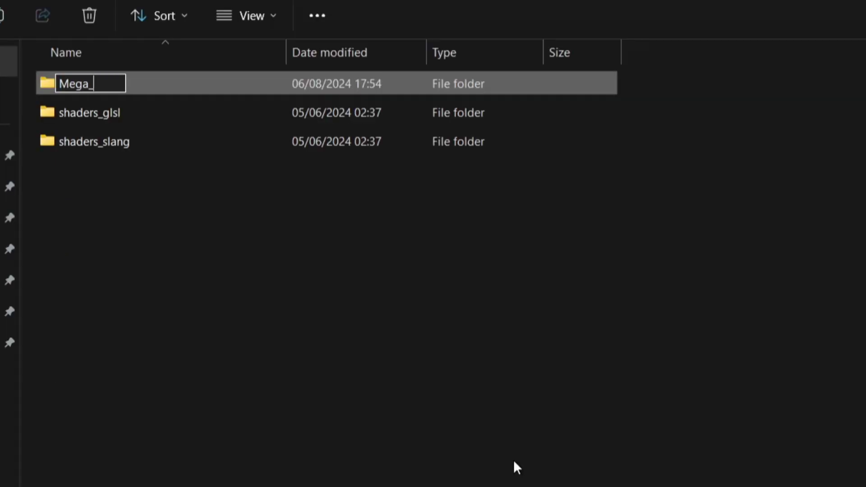
type("Bezel_")
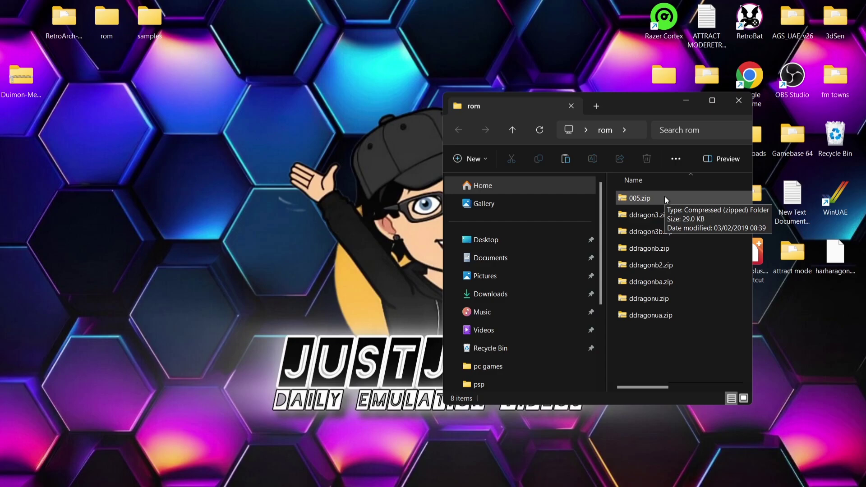
Step: Open the desktop samples folder beside the rom folder and compare their contents
double_click(154, 23)
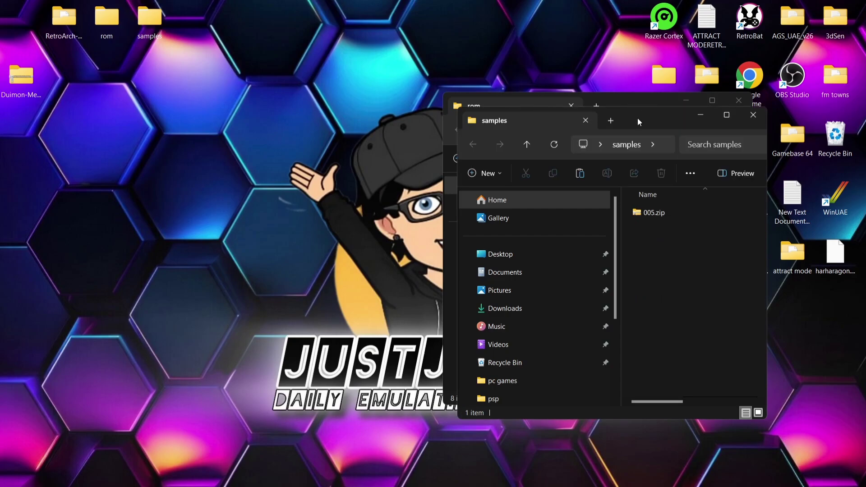
left_click_drag(637, 118, 247, 88)
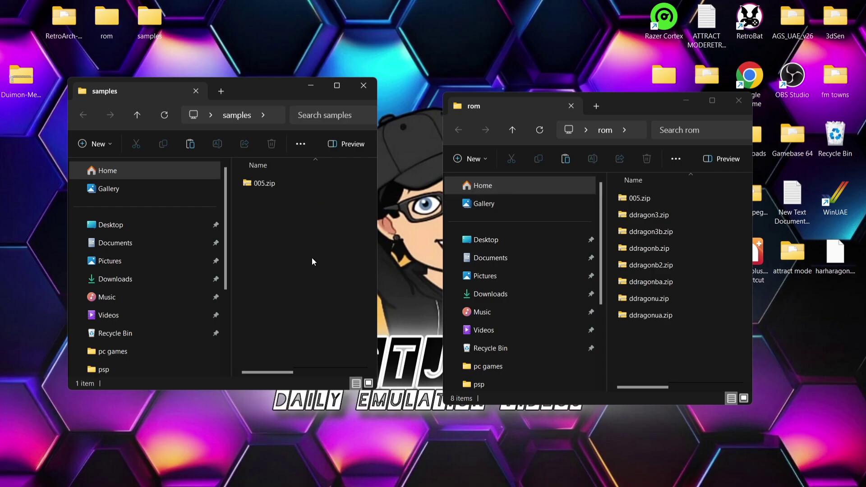
left_click(732, 105)
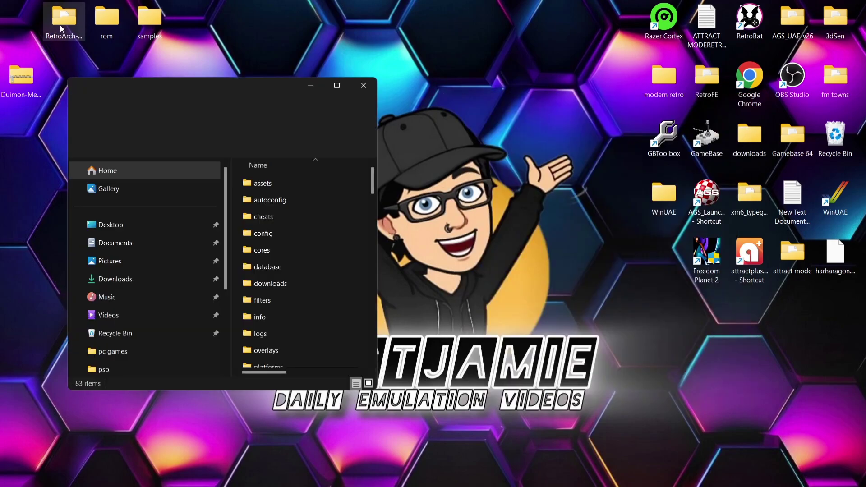
Step: Create a folder named mame in the RetroArch-Win64 directory
left_click_drag(262, 91, 548, 53)
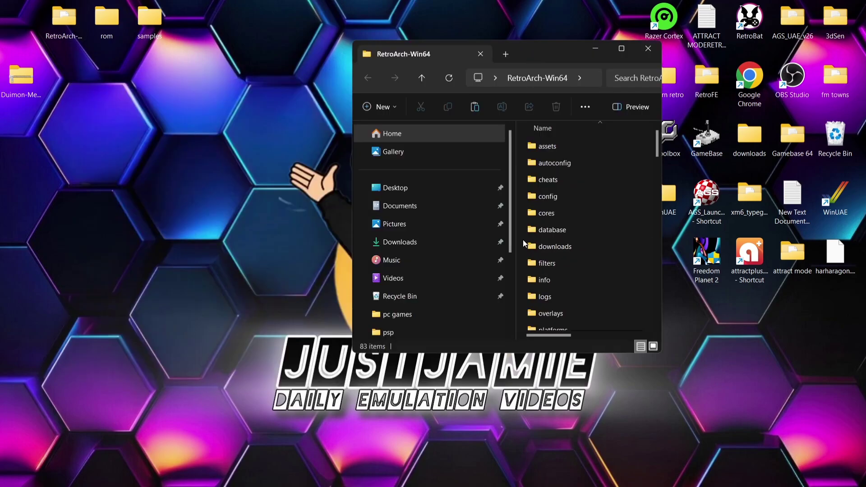
right_click(522, 240)
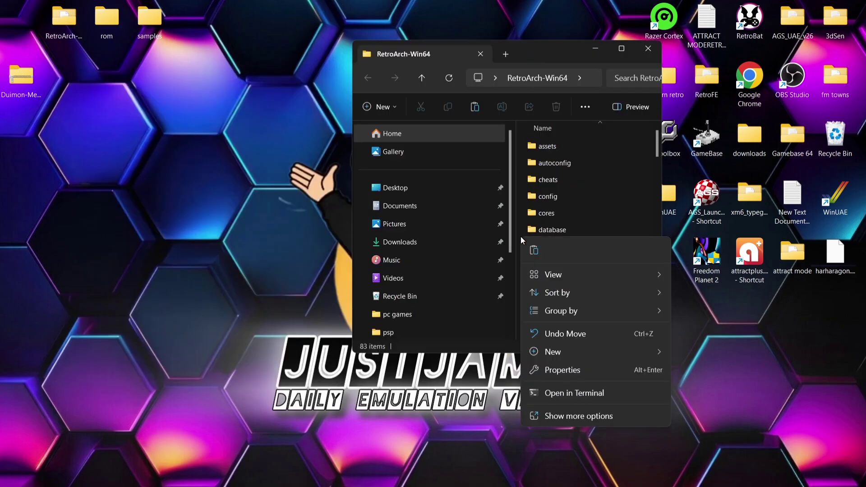
mouse_move(559, 352)
left_click(735, 354)
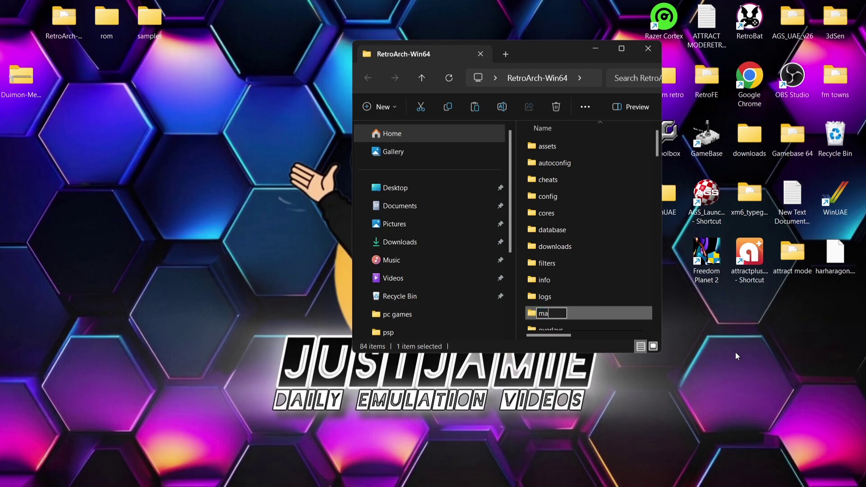
key("Return")
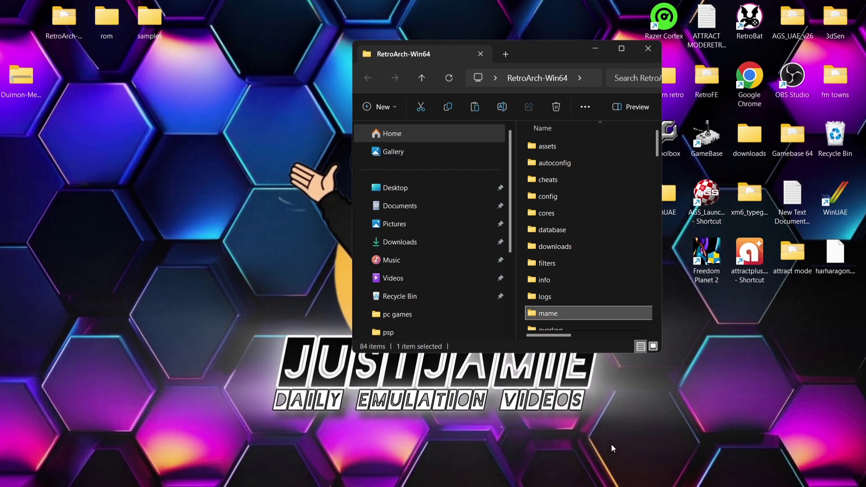
Step: Move all the ROM zip files from the desktop rom folder into RetroArch-Win64's mame folder
double_click(555, 315)
left_click_drag(217, 176, 562, 202)
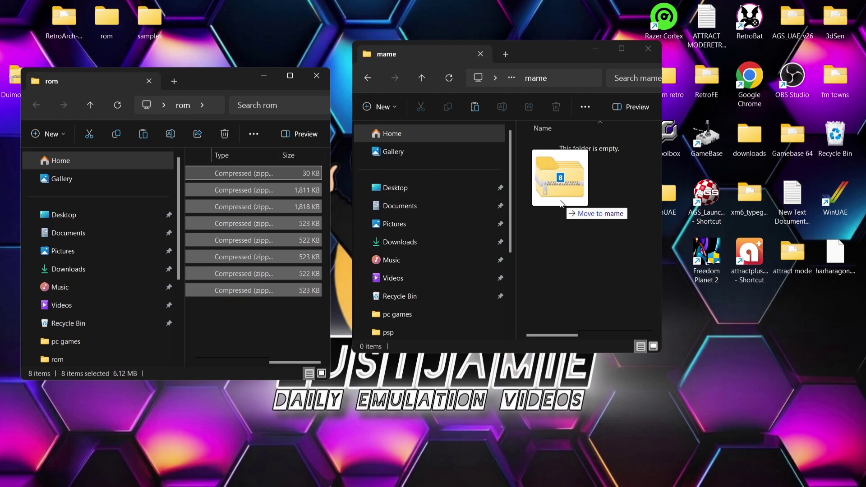
left_click(318, 76)
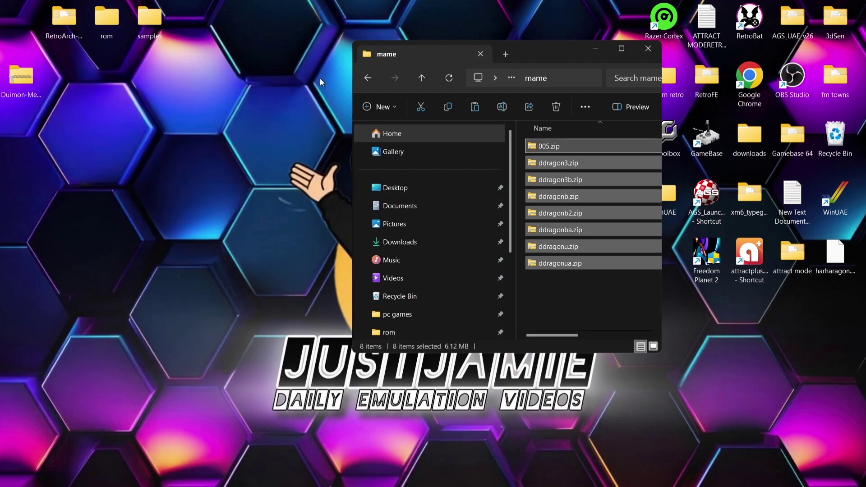
Step: Create a folder named mame inside RetroArch-Win64's system folder
left_click(360, 79)
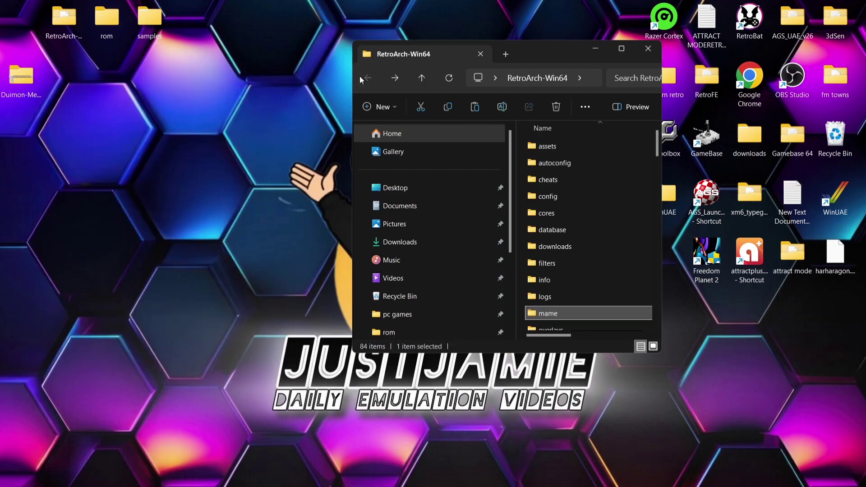
double_click(568, 51)
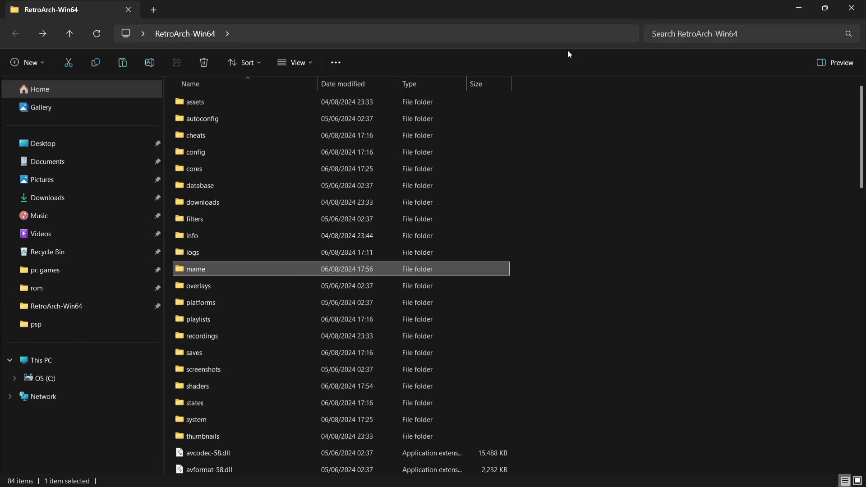
mouse_move(243, 271)
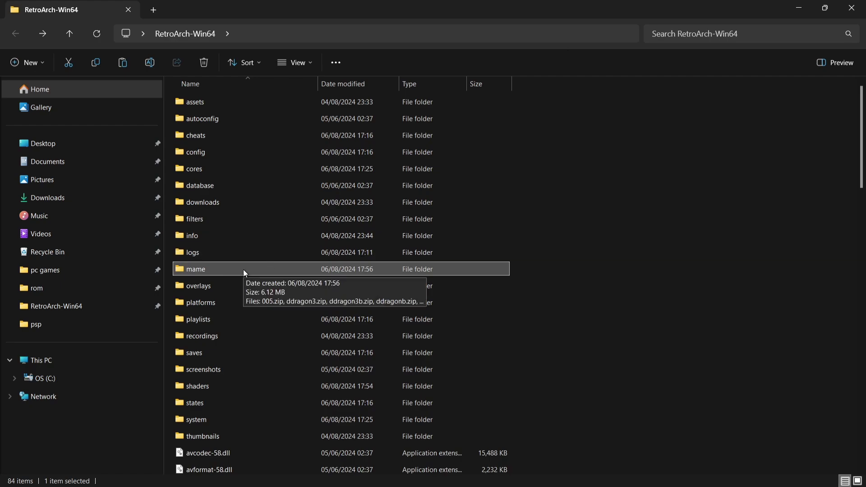
double_click(210, 417)
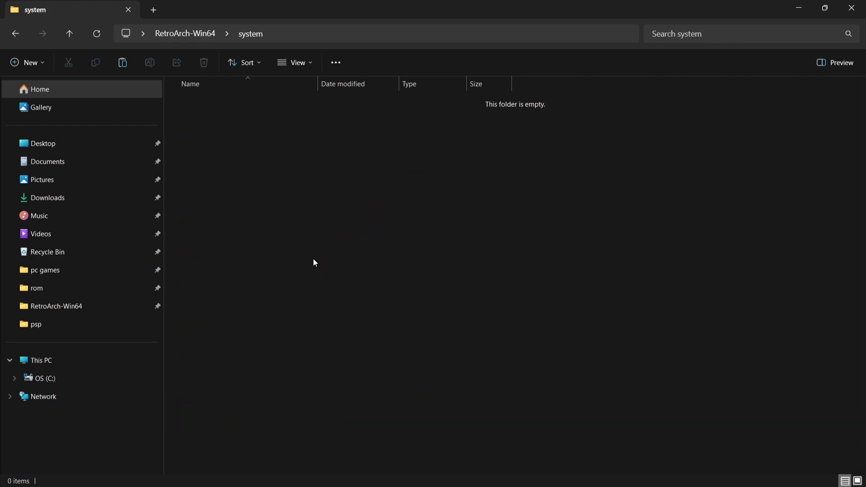
key("ctrl+shift+n")
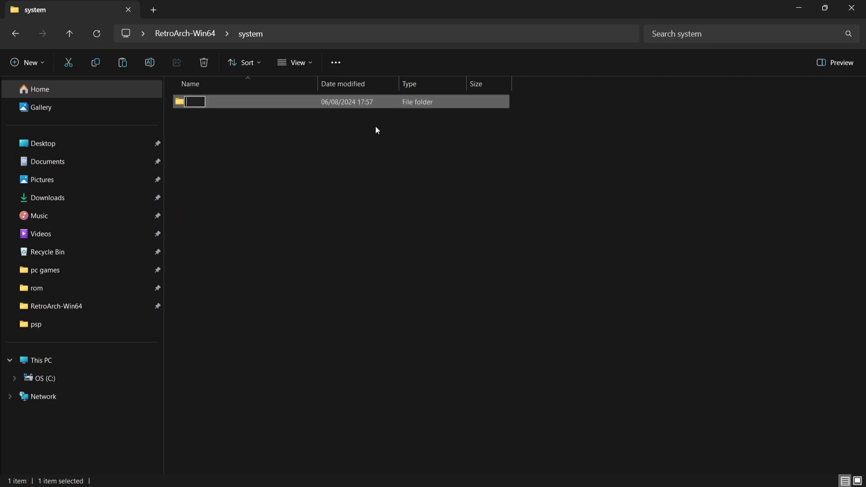
type("mame")
key("Return")
Step: Create a samples folder inside the system folder's mame folder and open it
double_click(202, 107)
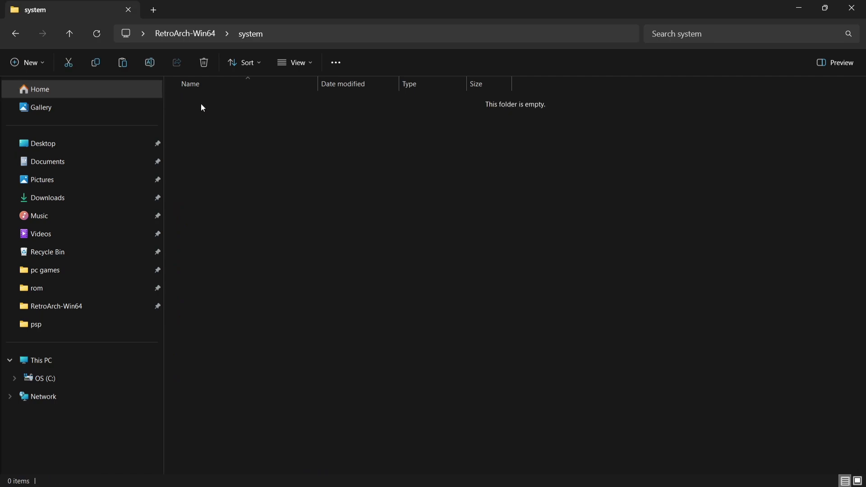
right_click(231, 158)
mouse_move(299, 274)
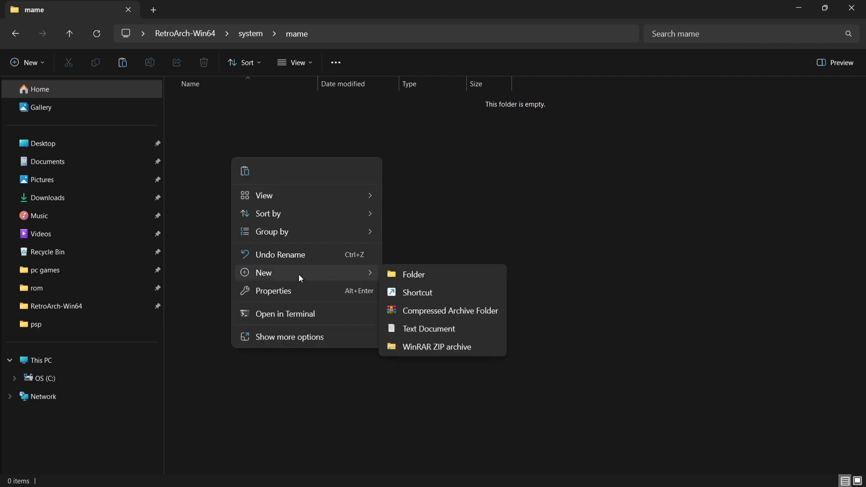
left_click(467, 275)
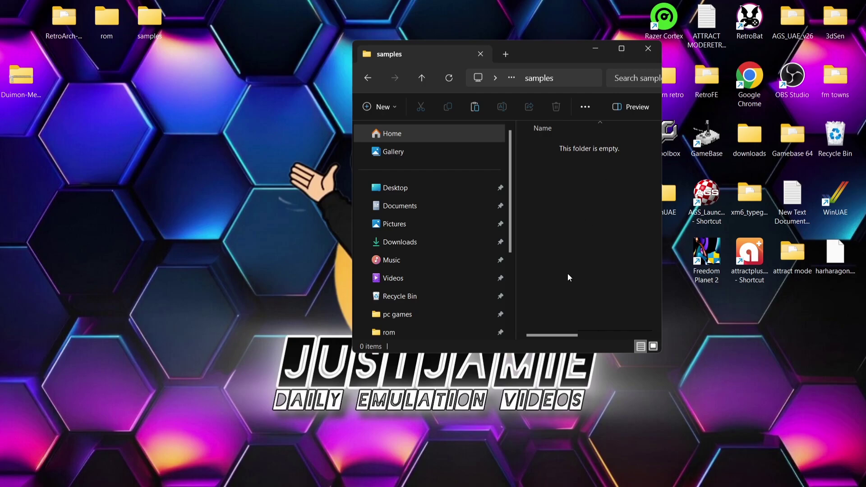
Step: Move 005.zip from the desktop samples folder into the samples folder under system\mame
double_click(145, 26)
left_click(216, 175)
left_click_drag(216, 175, 549, 221)
double_click(552, 47)
left_click(862, 3)
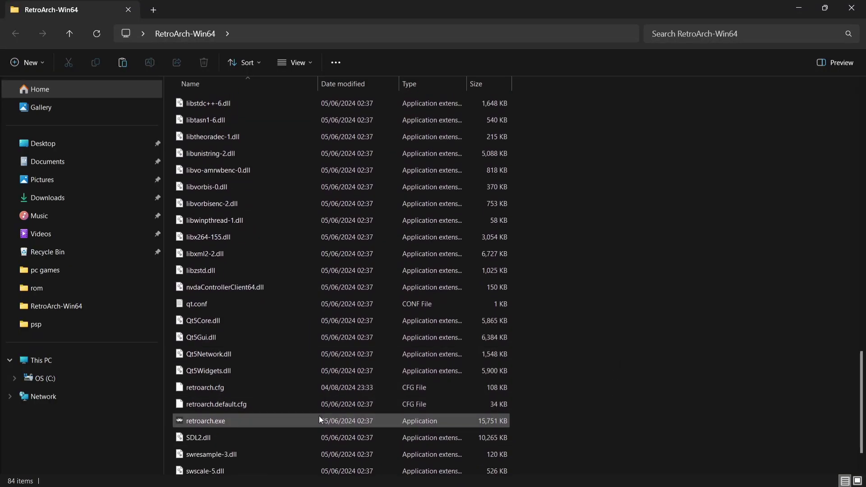
Step: Launch retroarch.exe and turn on Start in Fullscreen Mode in the video settings
double_click(319, 417)
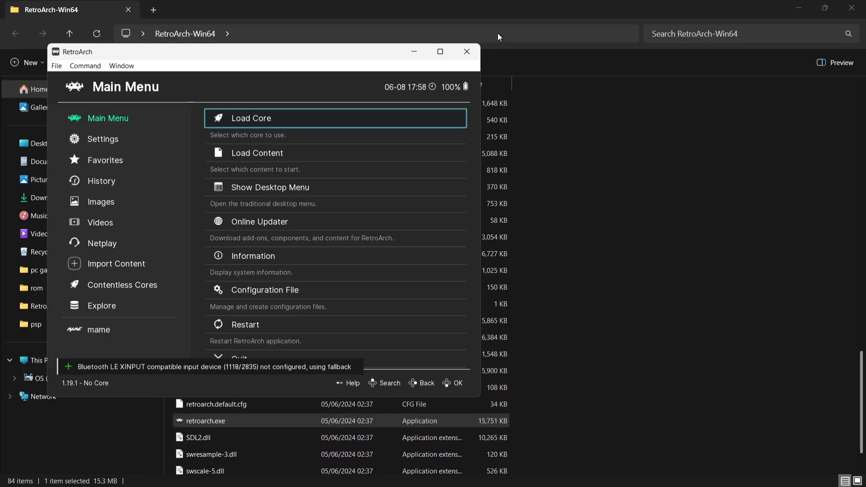
key("Left")
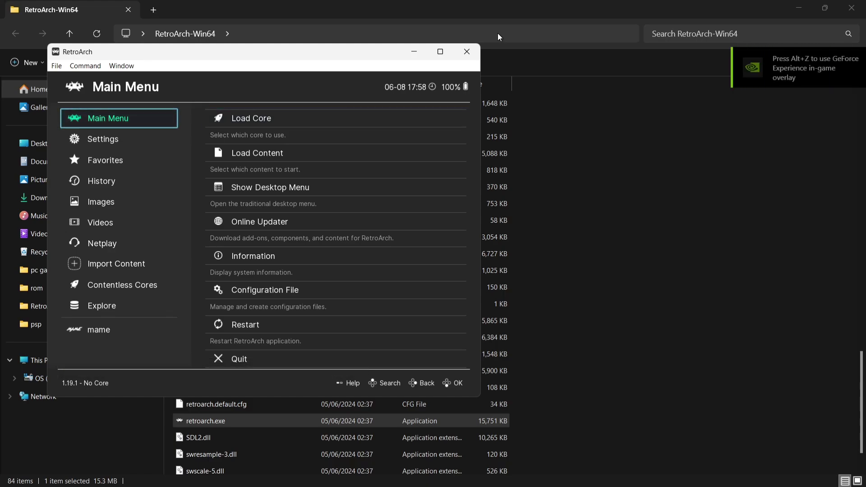
key("Down")
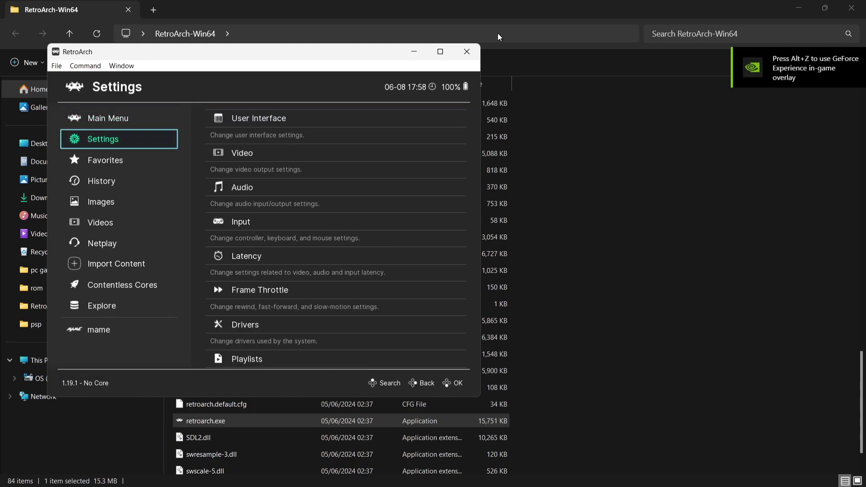
key("Right")
key("Down")
key("Return")
key("Down")
key("Down")
key("Down")
key("Return")
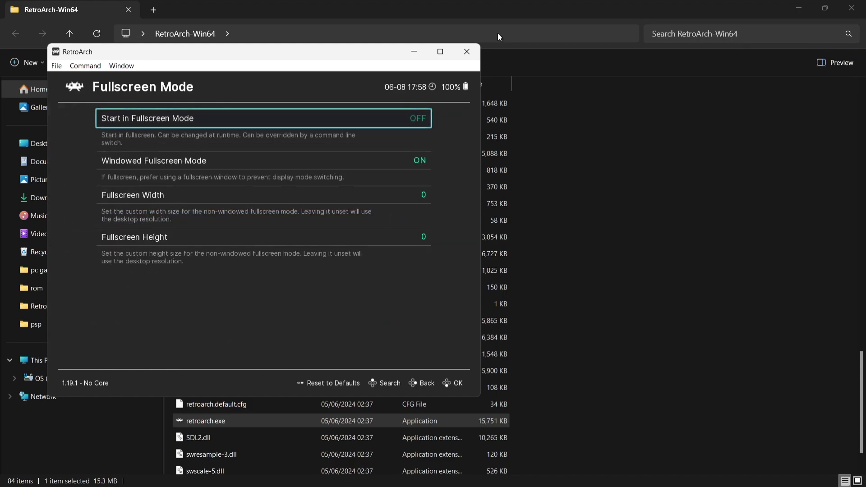
key("Escape")
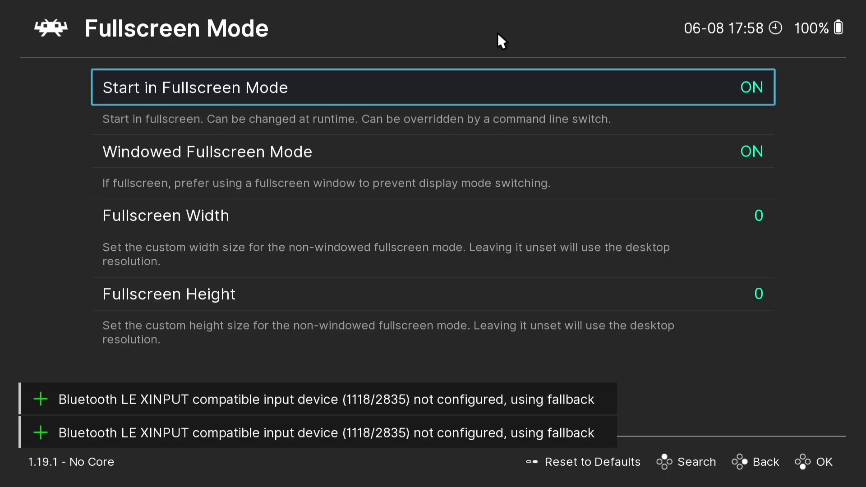
key("BackSpace")
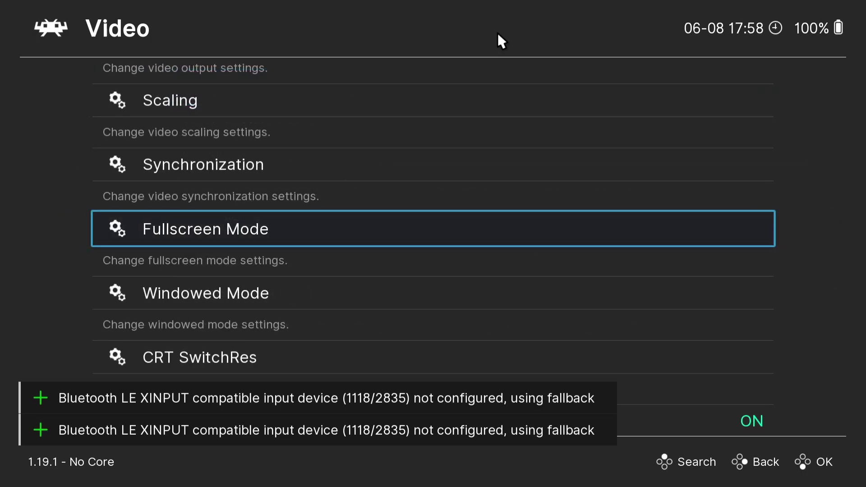
Step: Leave the video settings and open the Manual Scan settings under Import Content
key("BackSpace")
key("BackSpace")
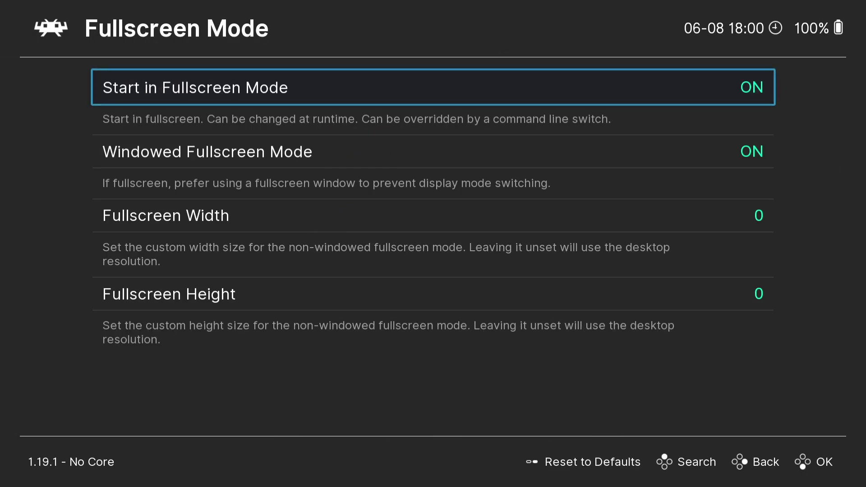
key("BackSpace")
key("BackSpace")
key("BackSpace")
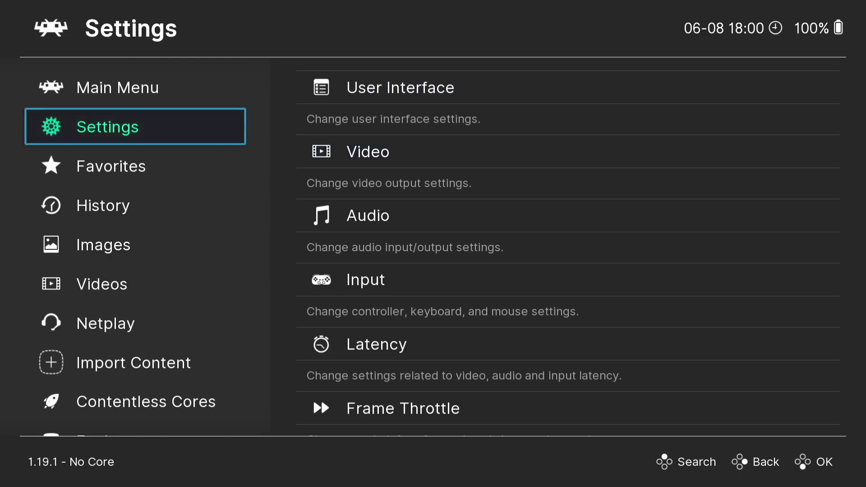
key("Up")
key("Up")
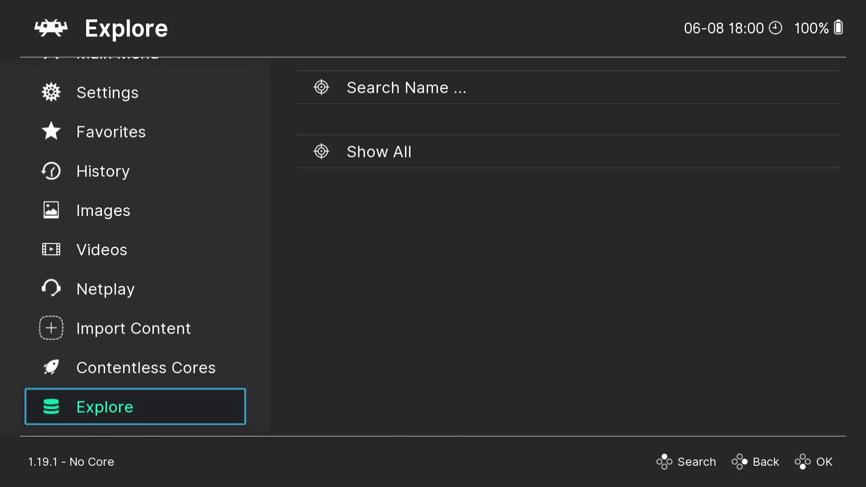
key("Up")
key("Up")
key("Right")
key("Down")
key("Down")
key("Return")
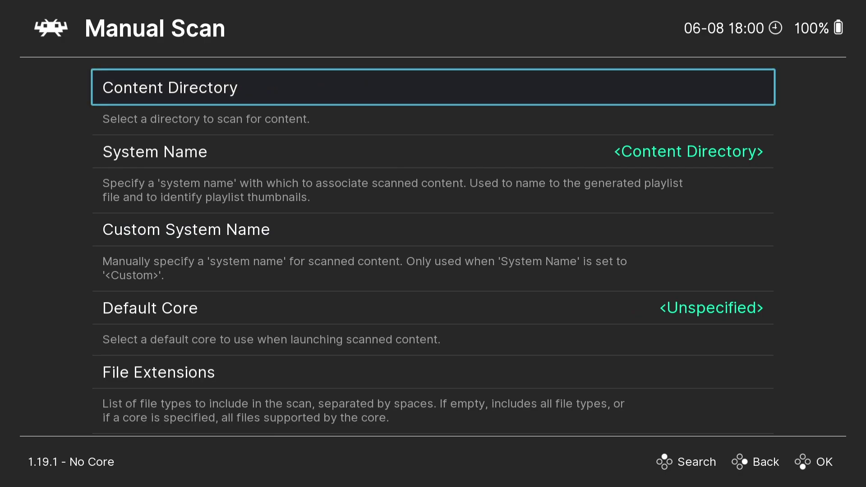
Step: Browse for the scan's content directory from C:\ through Users into the user's profile folder
key("Return")
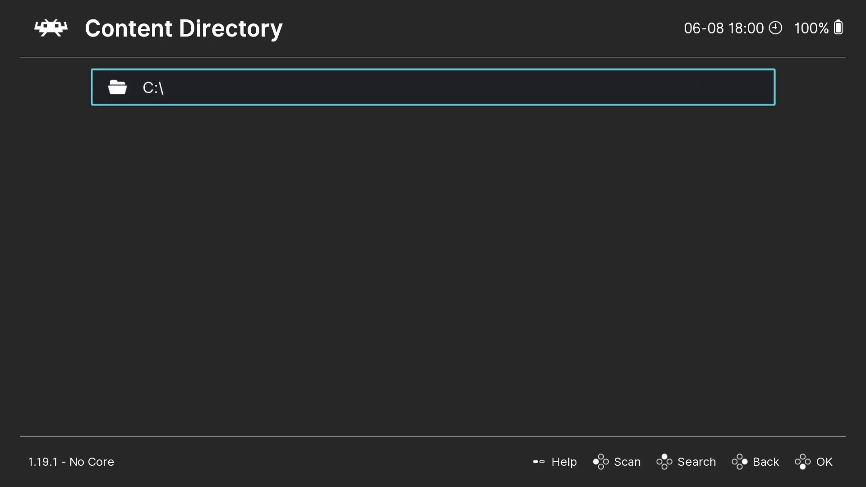
key("Return")
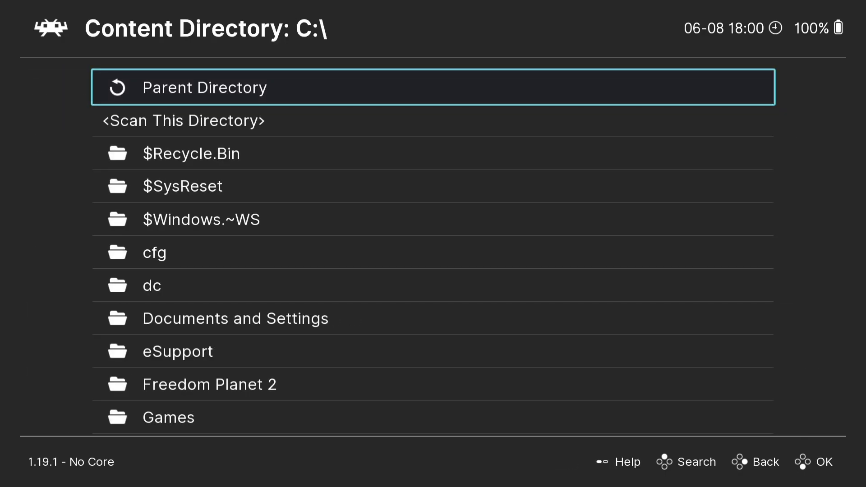
key("Up")
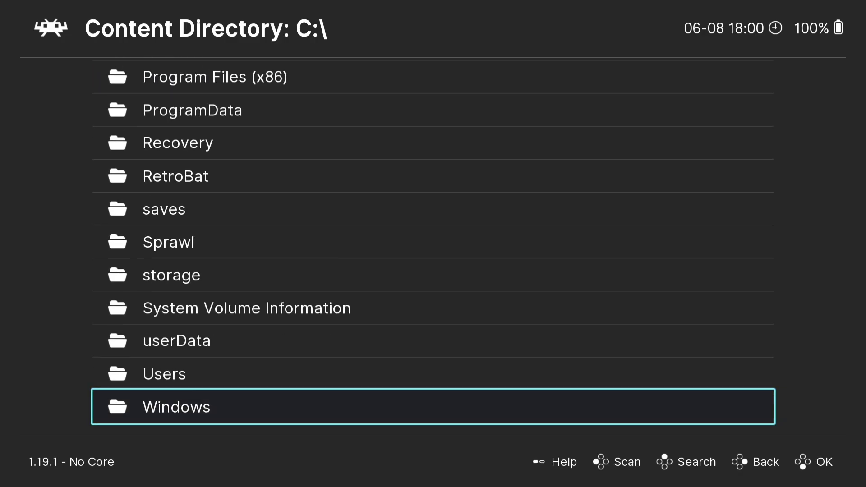
key("Up")
key("Return")
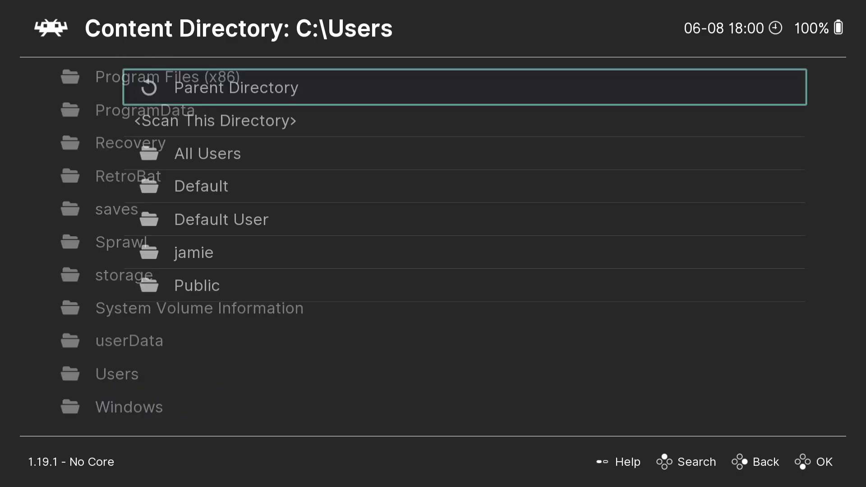
key("Down")
key("Down")
key("Down")
key("Down")
key("Down")
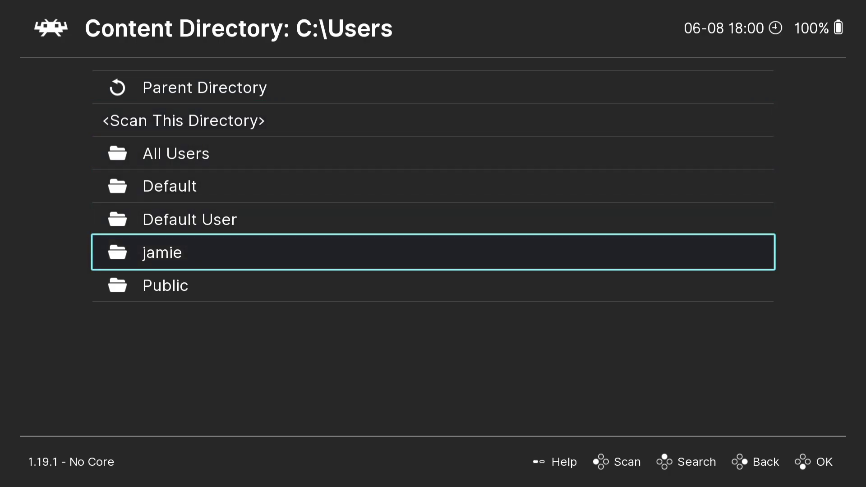
key("Return")
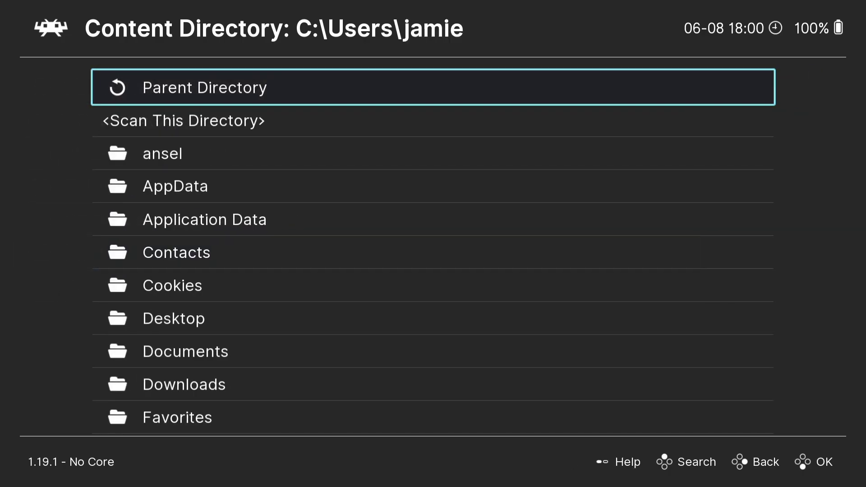
Step: Go through the profile's Desktop folder into the RetroArch-Win64 folder in the content directory browser
key("Down")
key("Down")
key("Down")
key("Down")
key("Down")
key("Down")
key("Down")
key("Return")
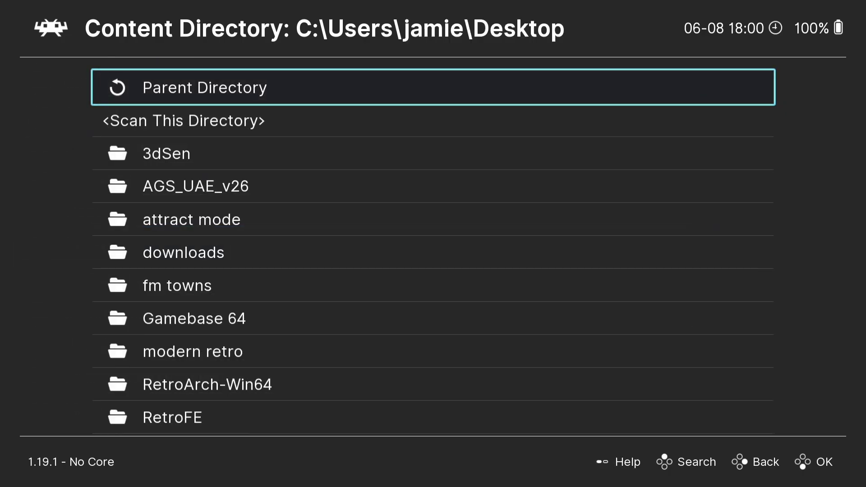
key("Down")
key("Down")
key("Down")
key("Down")
key("Down")
key("Down")
key("Down")
key("Down")
key("Down")
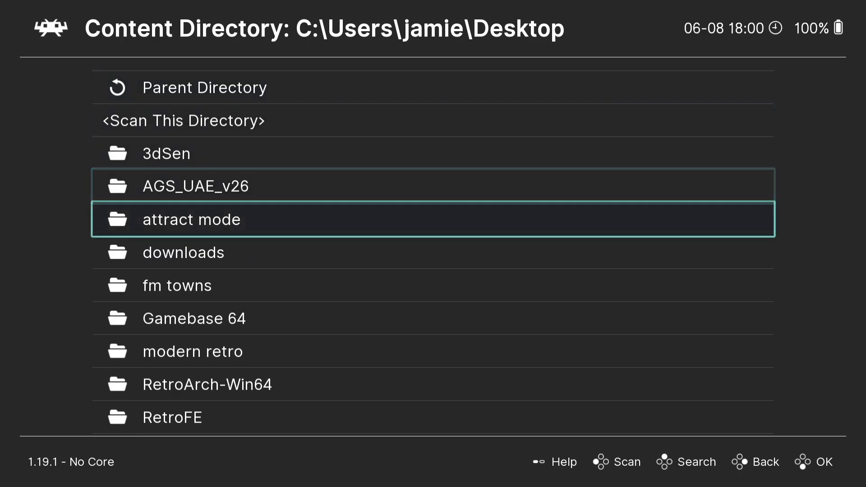
key("Return")
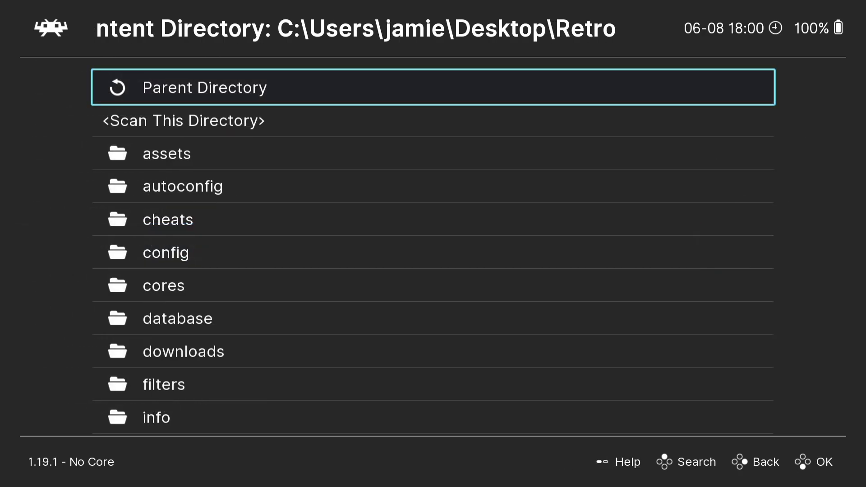
Step: Choose the mame folder inside RetroArch-Win64 as the content directory of the manual scan
key("Down")
key("Down")
key("Down")
key("Down")
key("Down")
key("Down")
key("Down")
key("Down")
key("Down")
key("Down")
key("Down")
key("Down")
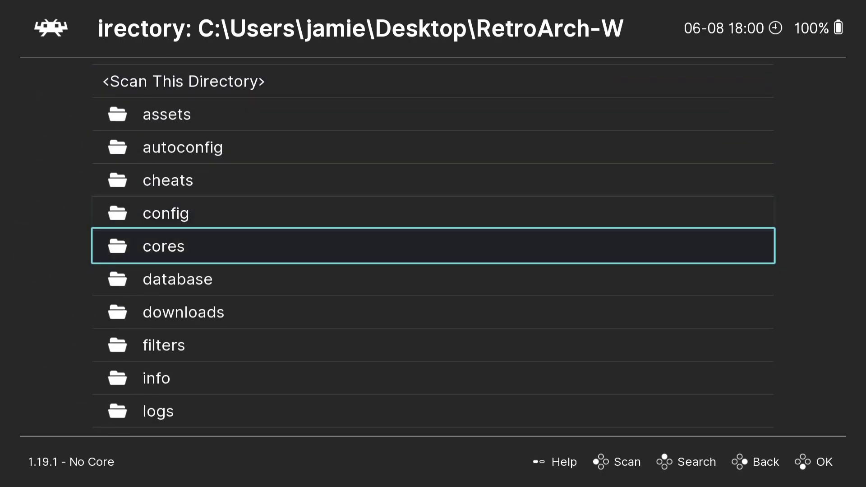
key("Return")
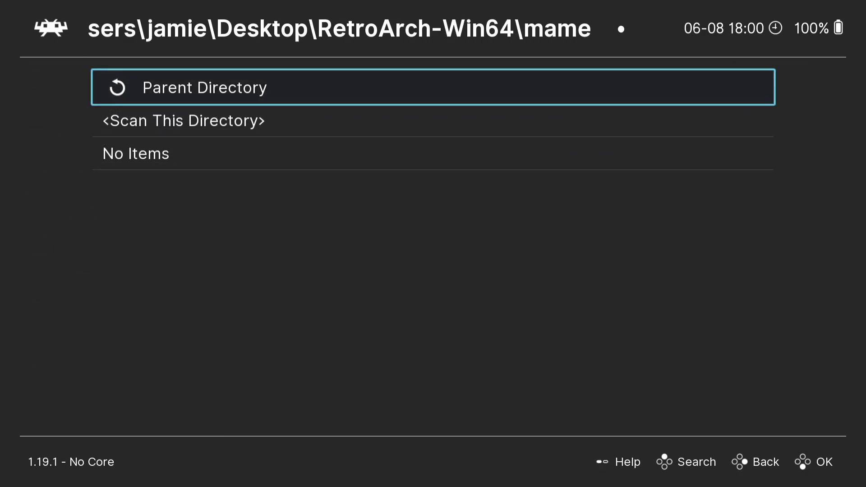
key("Down")
key("Return")
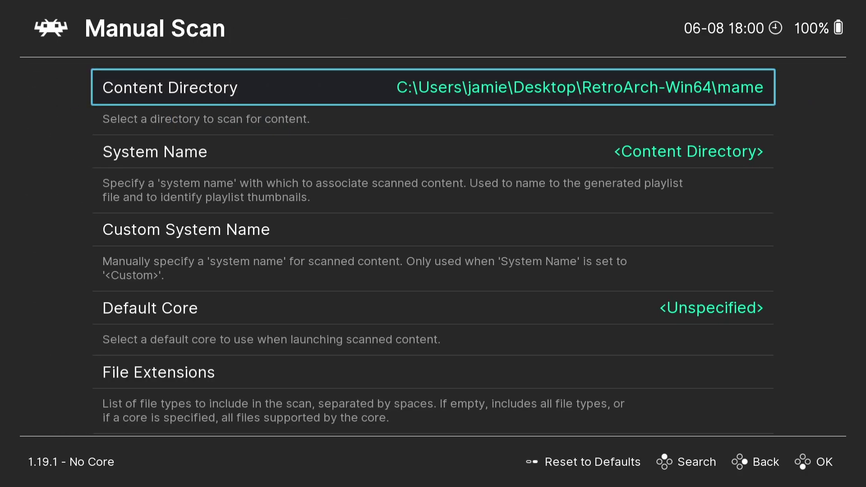
Step: Run the manual scan of the mame folder and show the mame playlist
key("Up")
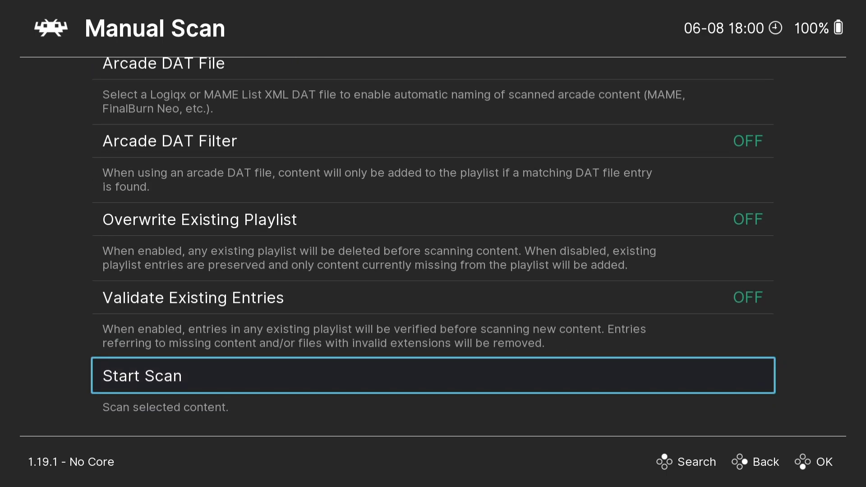
key("Return")
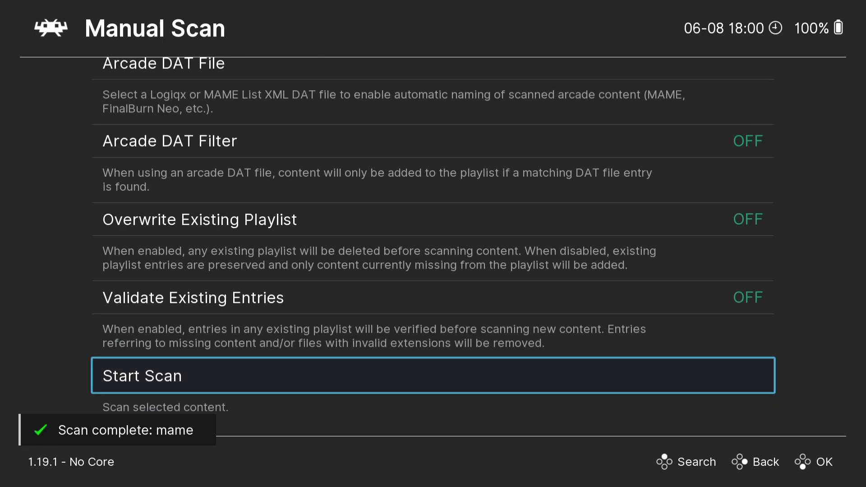
key("BackSpace")
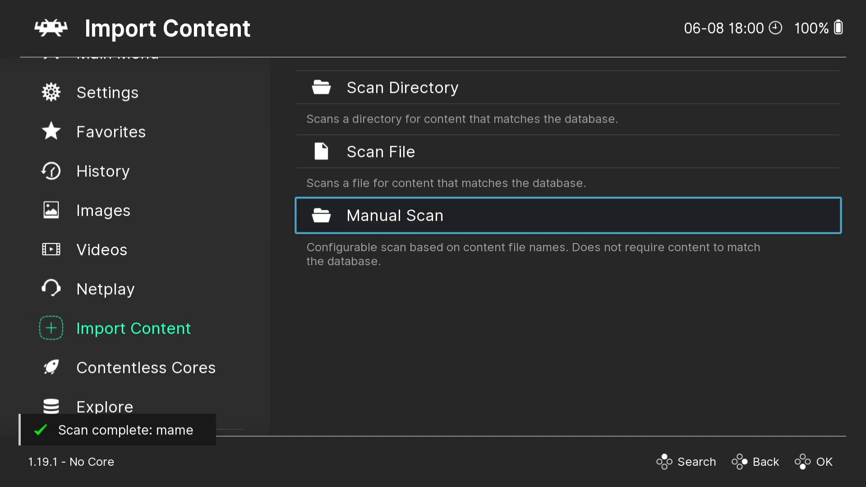
key("BackSpace")
key("Down")
key("Down")
key("Down")
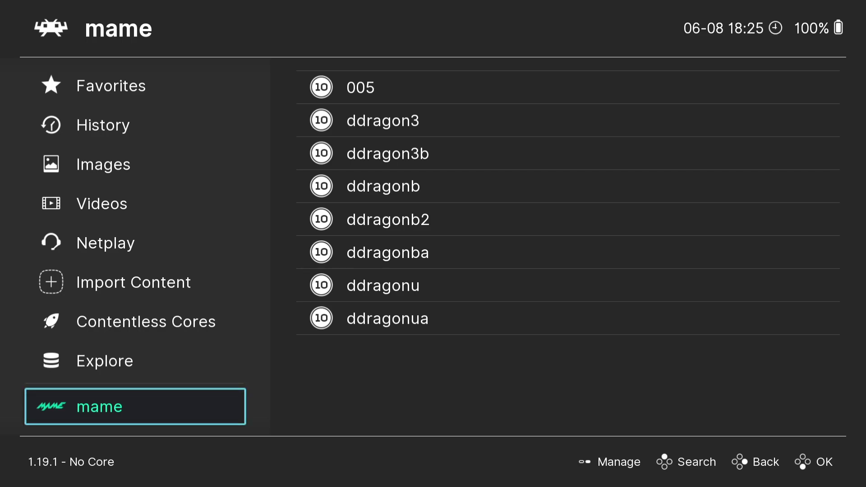
Step: Open the Core Downloader in the Online Updater from the Main Menu
key("Down")
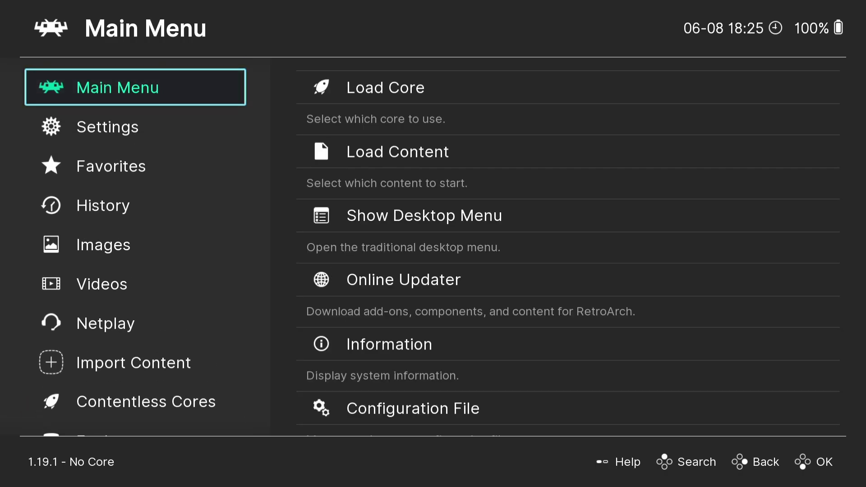
key("Right")
key("Down")
key("Down")
key("Down")
key("Return")
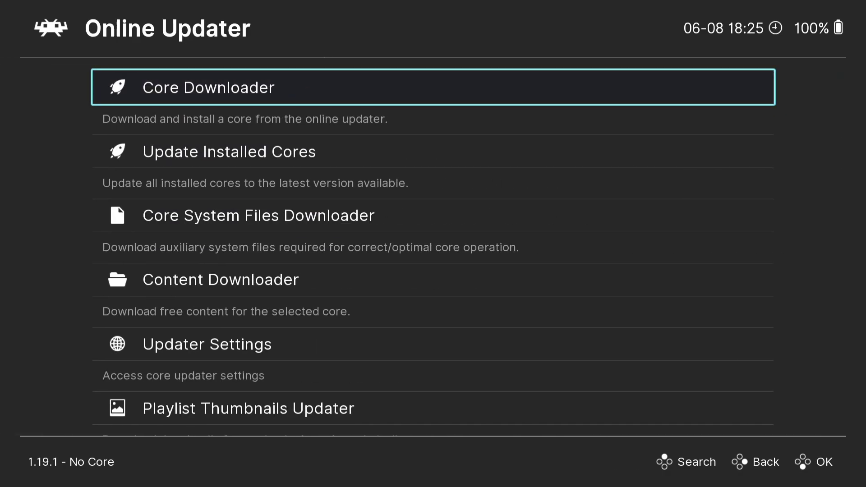
key("Return")
Step: Download and install the Arcade (MAME) core, and leave the Online Updater
key("Down")
key("Down")
key("Down")
key("Down")
key("Down")
key("Down")
key("Down")
key("Down")
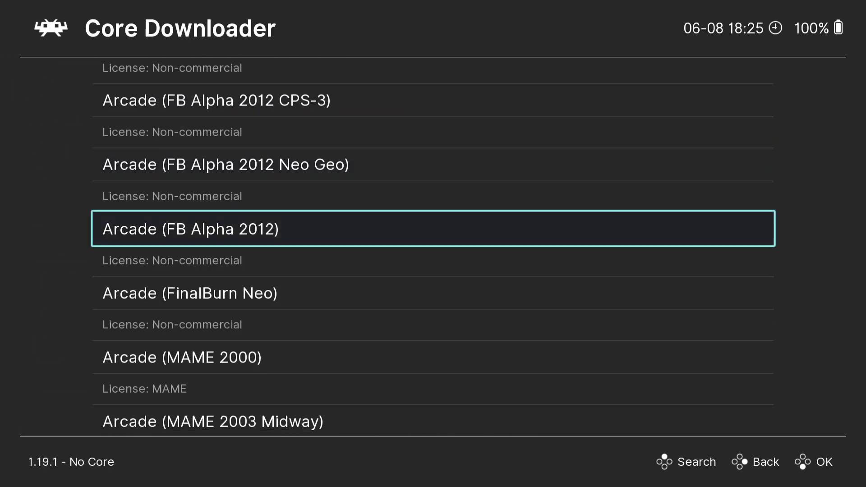
key("Down")
key("Down")
key("Down")
key("Down")
key("Down")
key("Down")
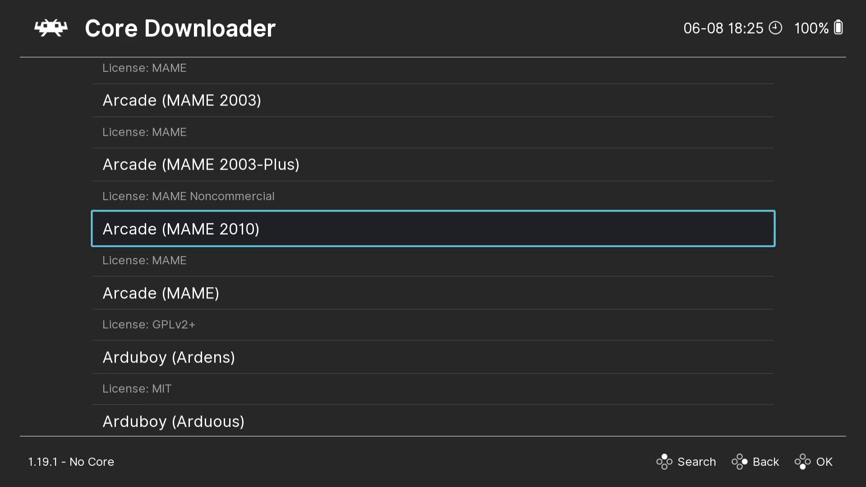
key("Down")
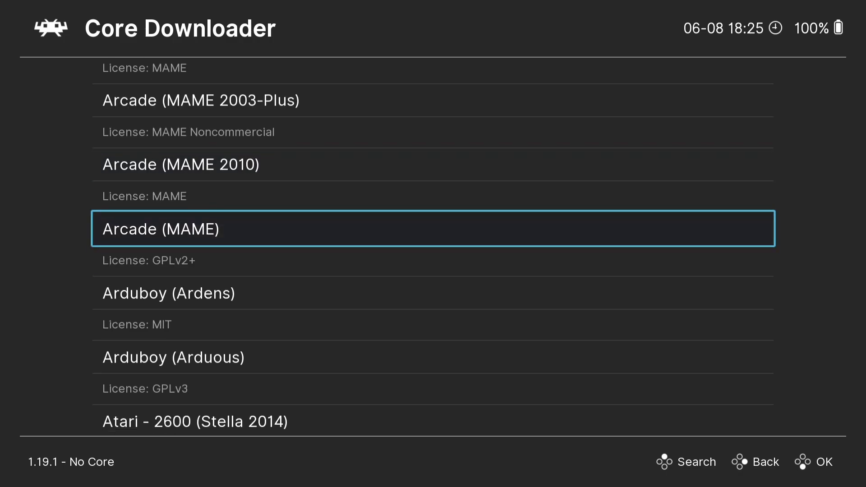
key("Return")
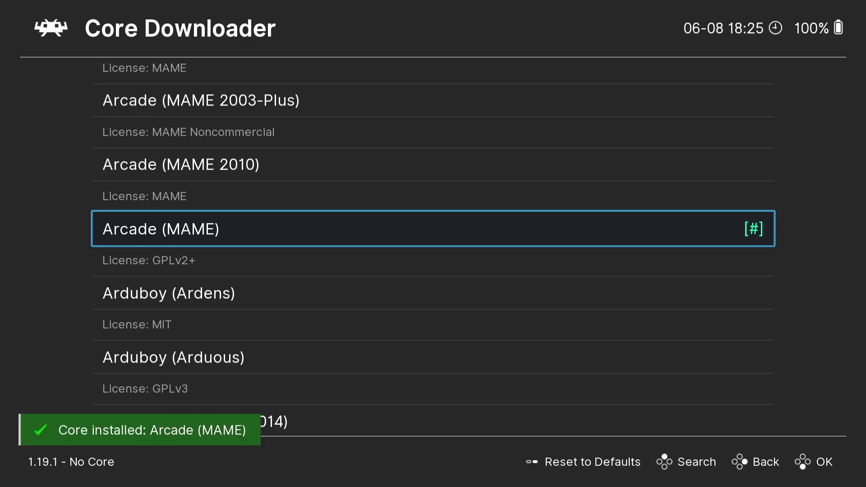
key("BackSpace")
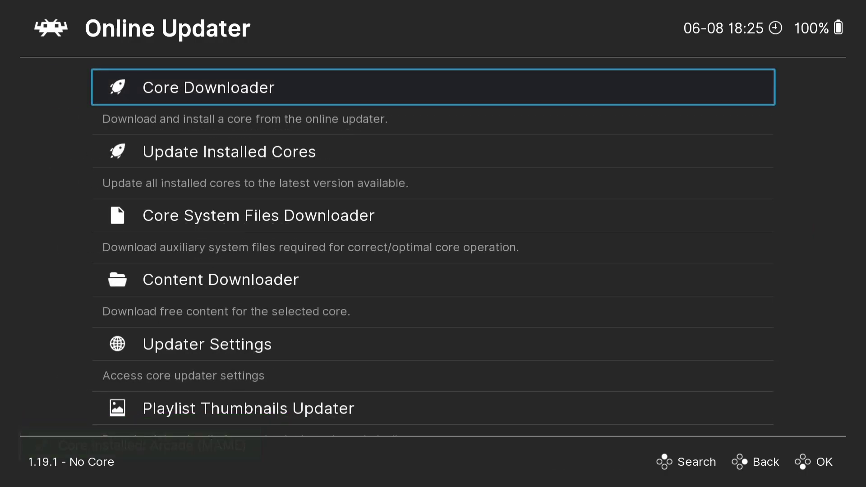
key("BackSpace")
Step: Return to the mame playlist below Explore
key("Left")
key("Down")
key("Down")
key("Down")
key("Down")
key("Down")
key("Down")
key("Down")
key("Down")
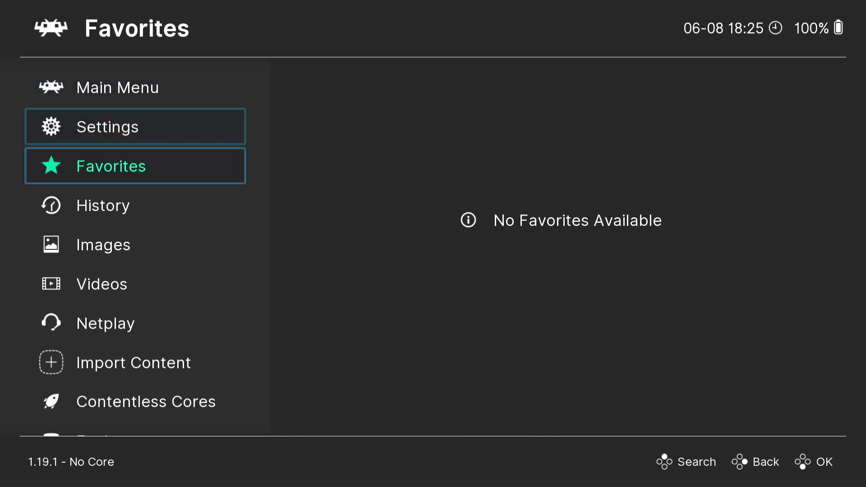
key("Down")
key("Down")
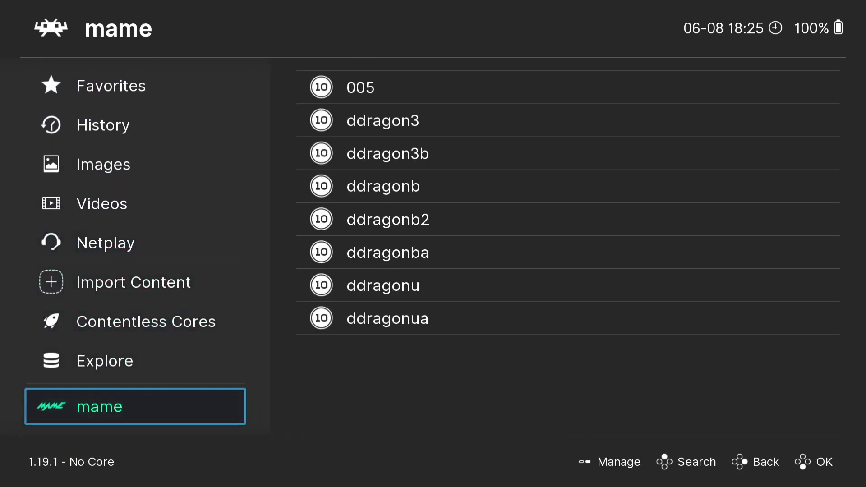
Step: Run the game 005 from the mame playlist, quit it and return to the playlist
key("Right")
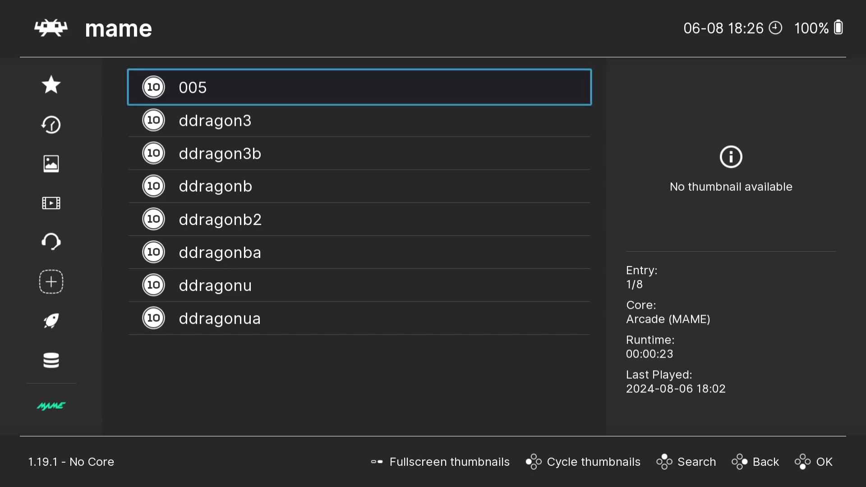
key("Return")
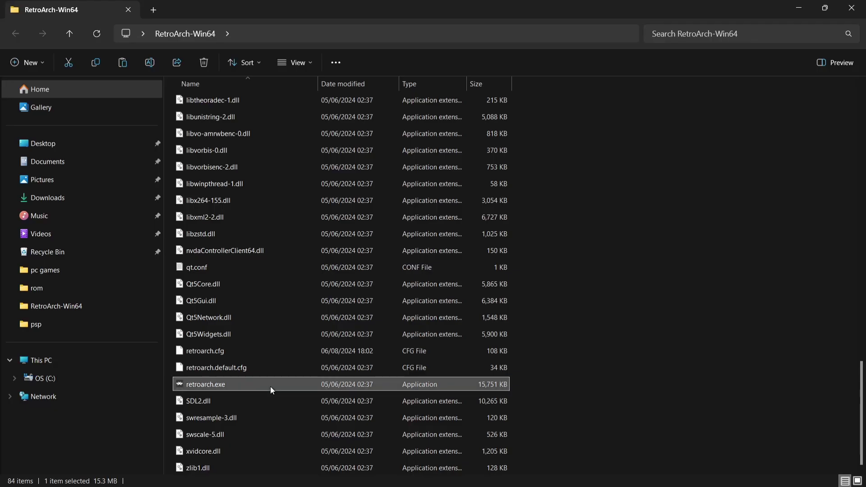
key("Return")
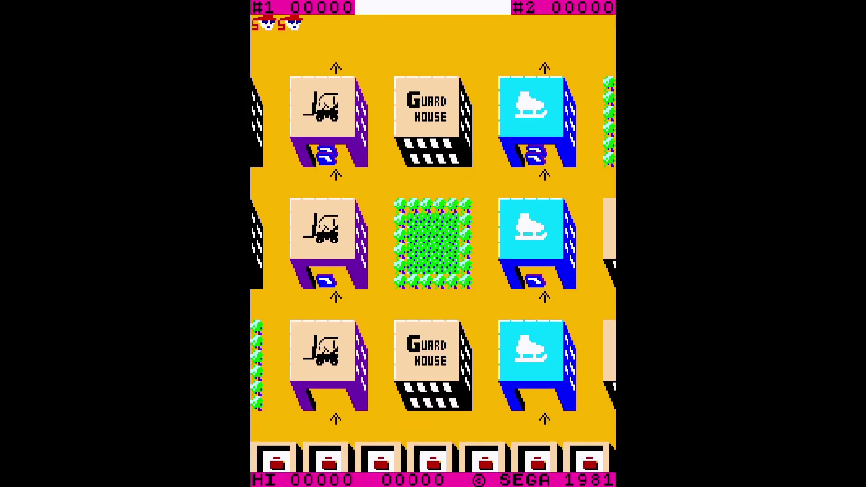
key("Escape")
key("Left")
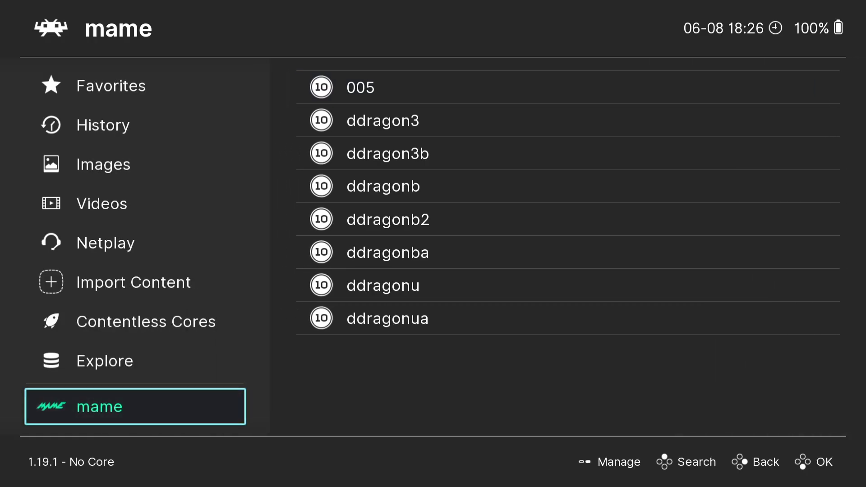
Step: Associate the ddragon3 entry in the mame playlist with the Arcade (MAME) core
key("Right")
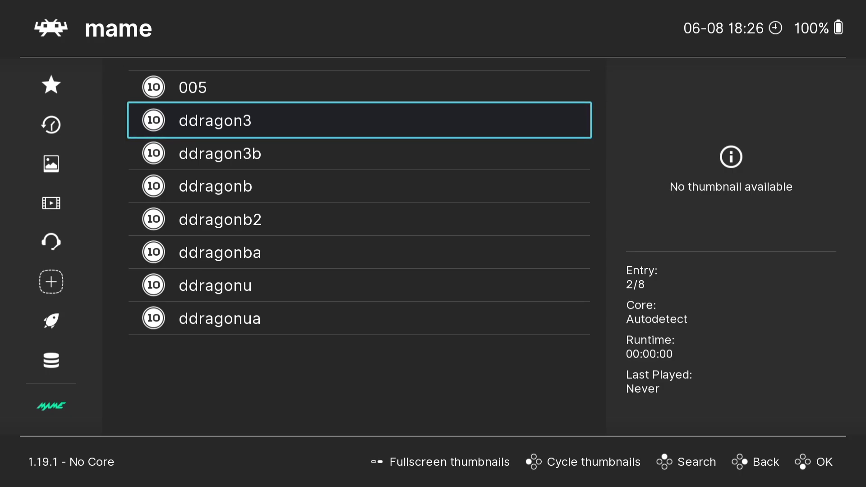
key("Down")
key("Up")
key("Return")
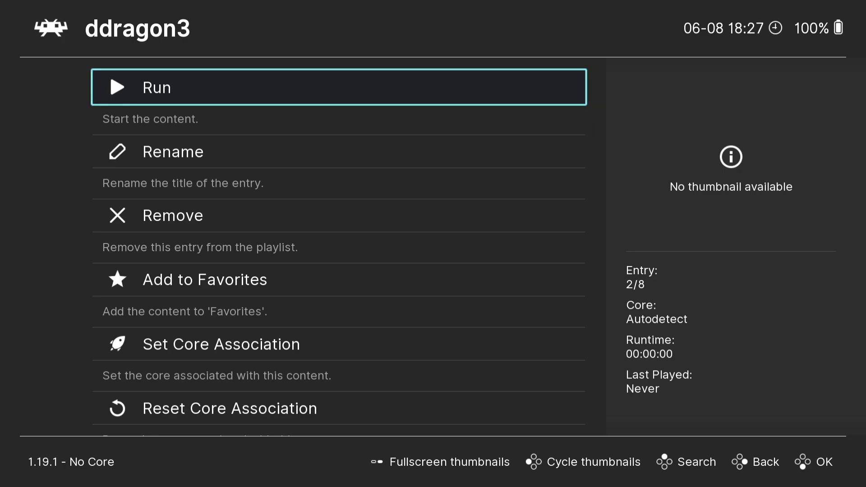
key("Down")
key("Down")
key("Down")
key("Down")
key("Return")
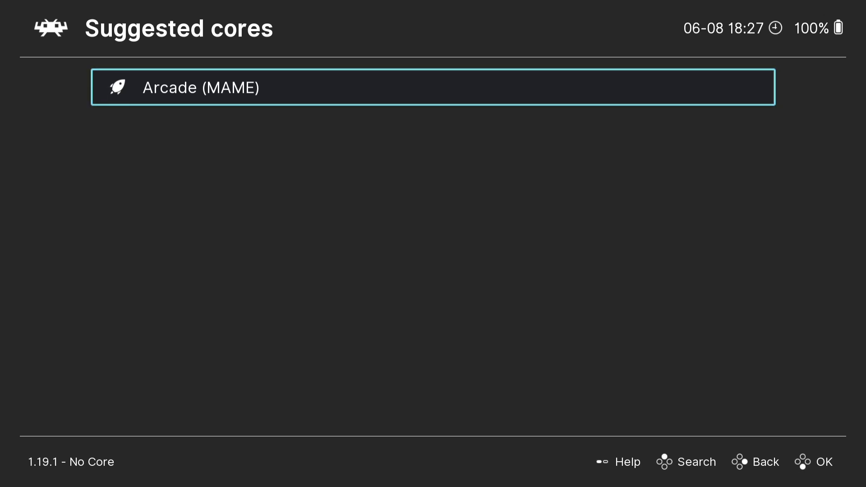
key("Return")
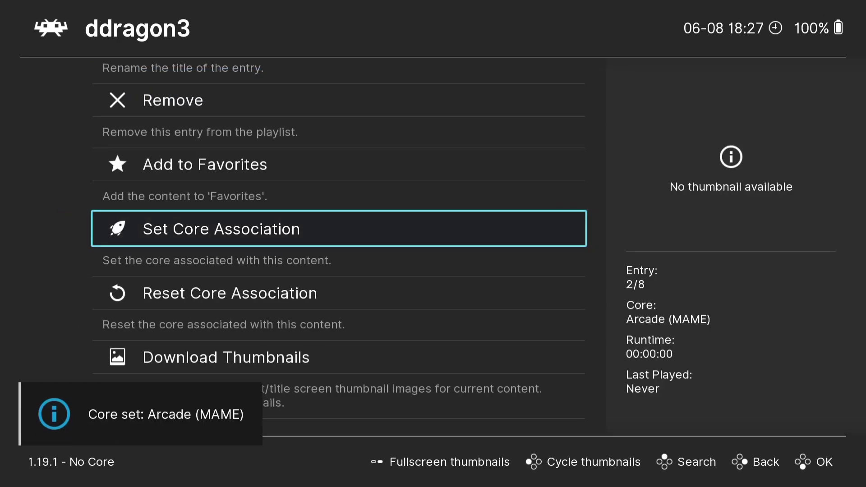
Step: Run ddragon3, insert coins and start a one-player game
key("Up")
key("Up")
key("Up")
key("Up")
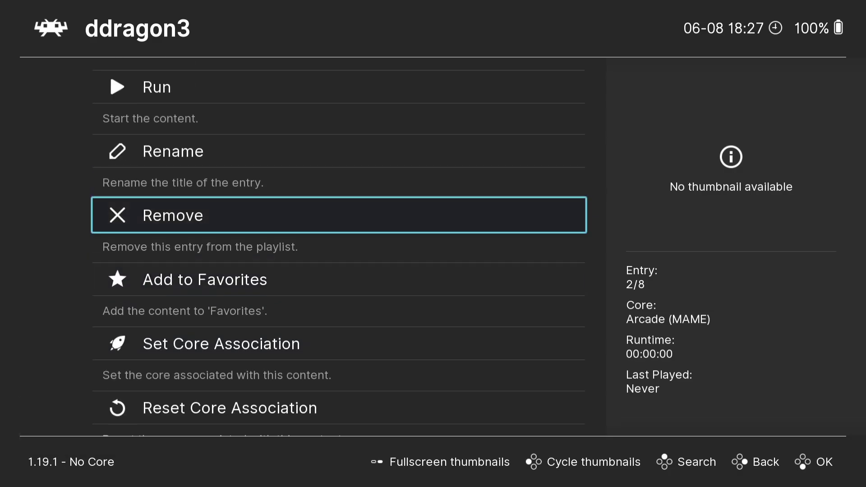
key("Return")
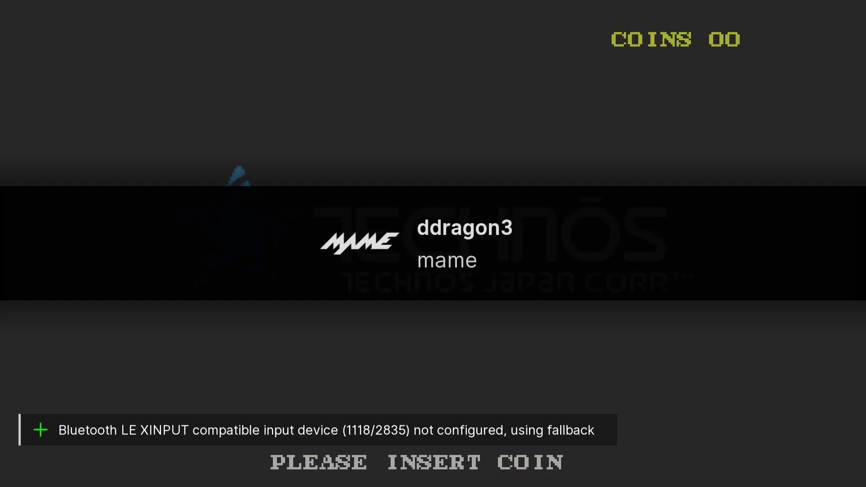
key("5")
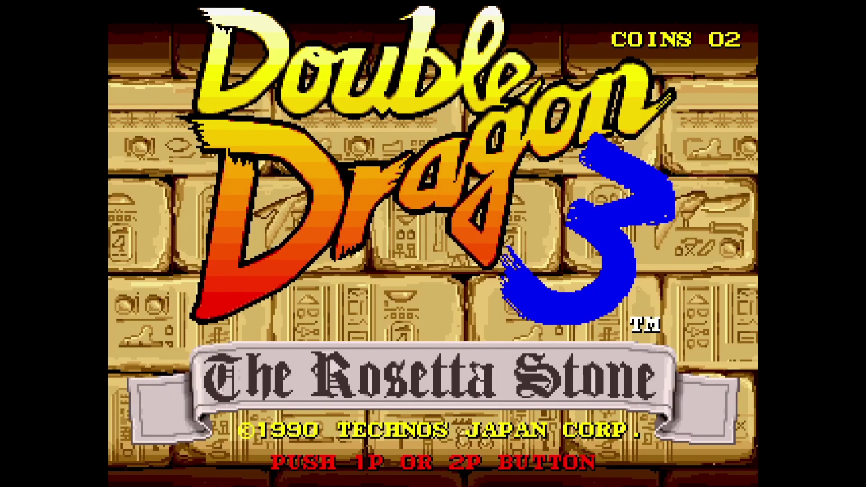
key("1")
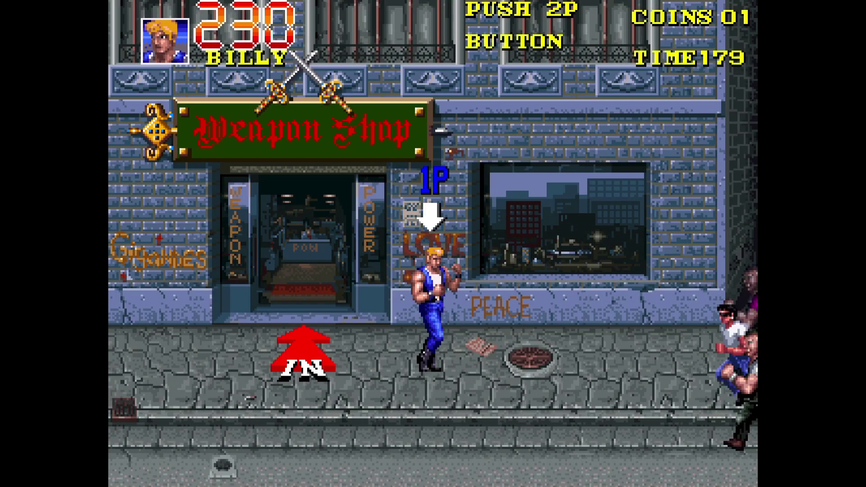
key("Down")
key("ctrl")
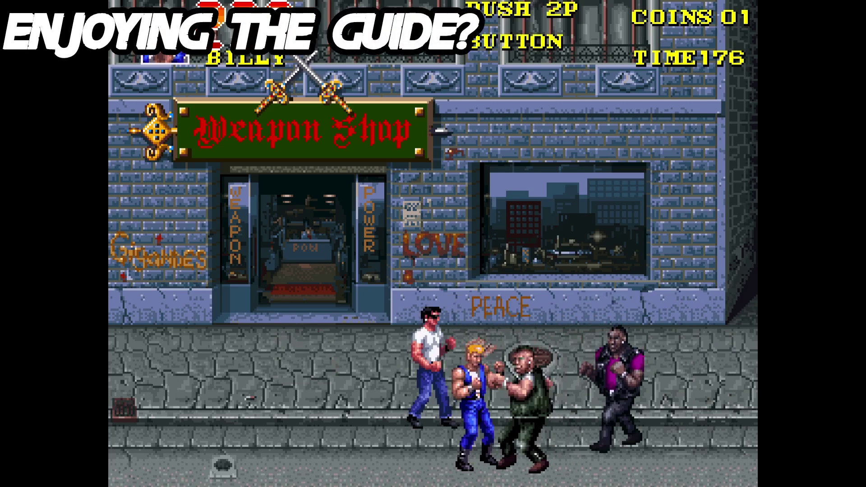
key("ctrl")
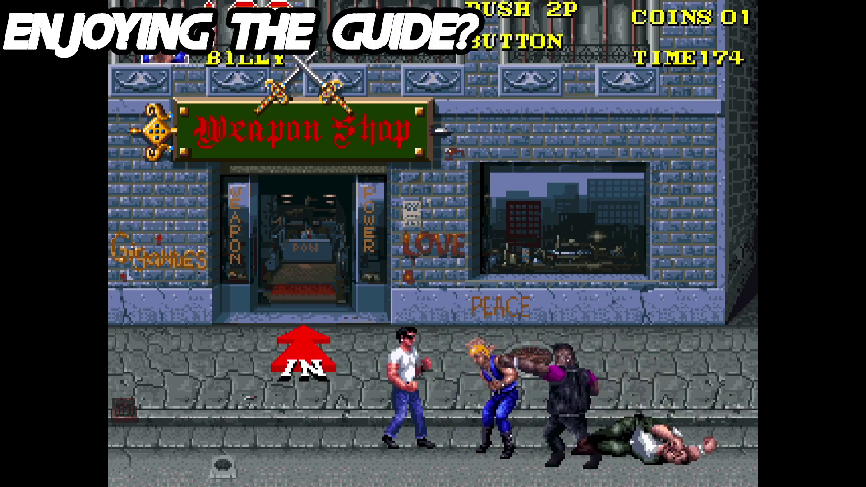
key("Up")
key("Left")
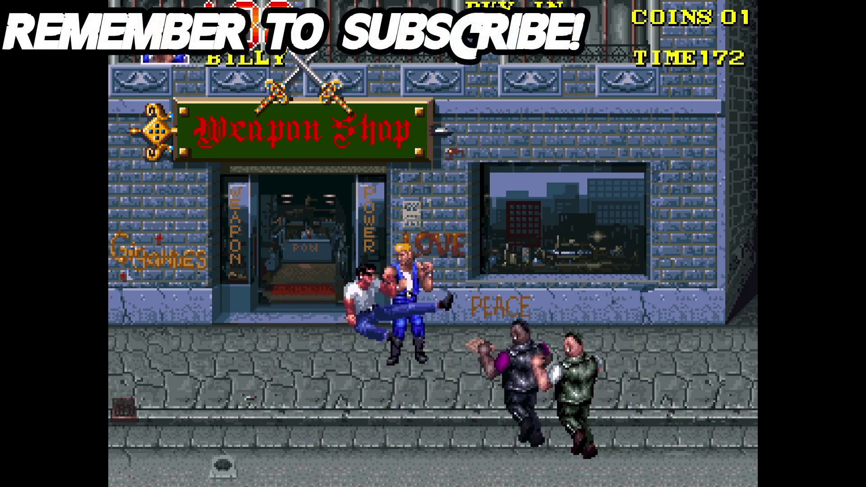
key("ctrl")
key("Down")
key("ctrl")
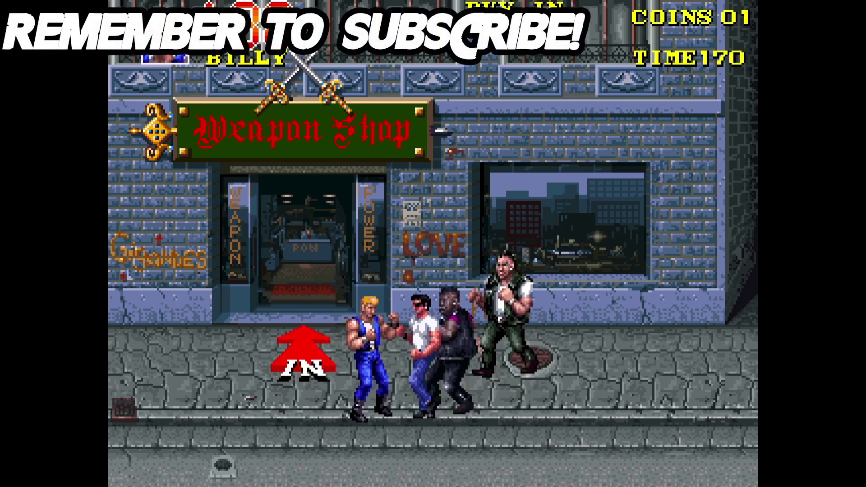
key("ctrl")
key("Left")
key("Right")
key("space")
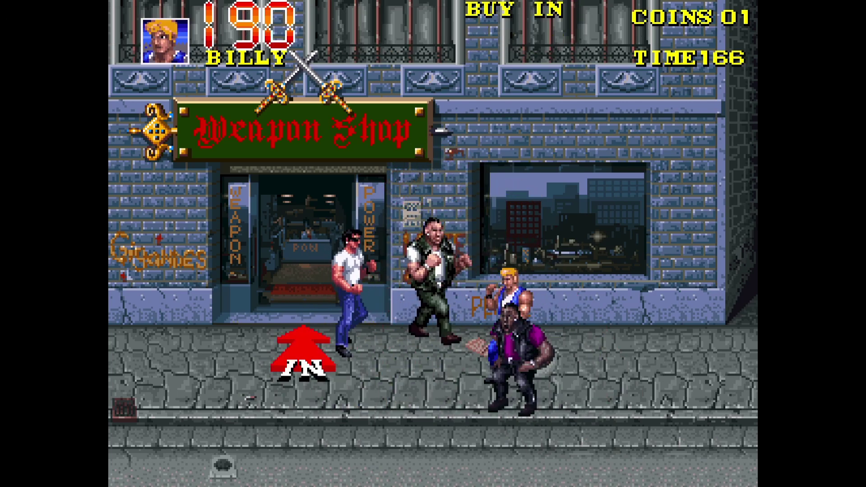
key("Right")
key("ctrl")
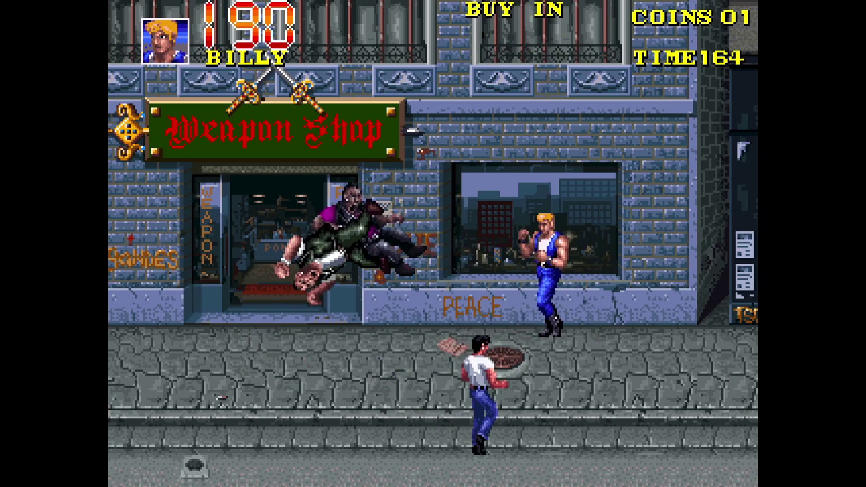
key("Left")
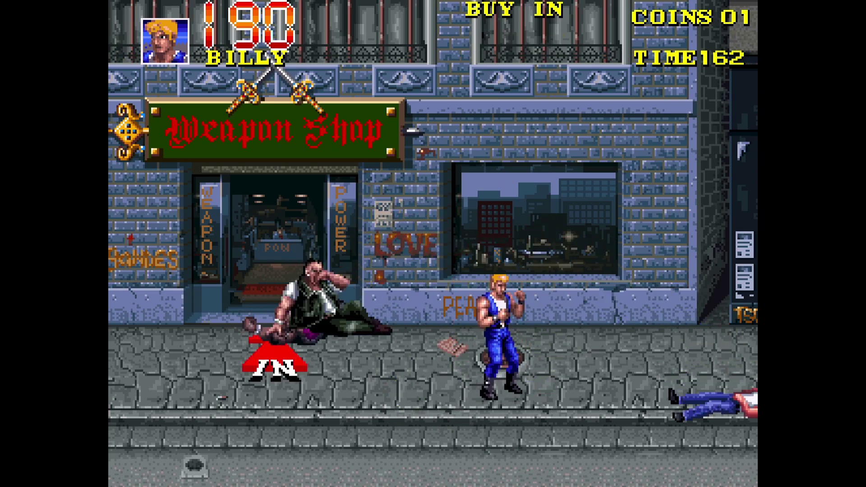
key("Left")
key("ctrl")
key("Right")
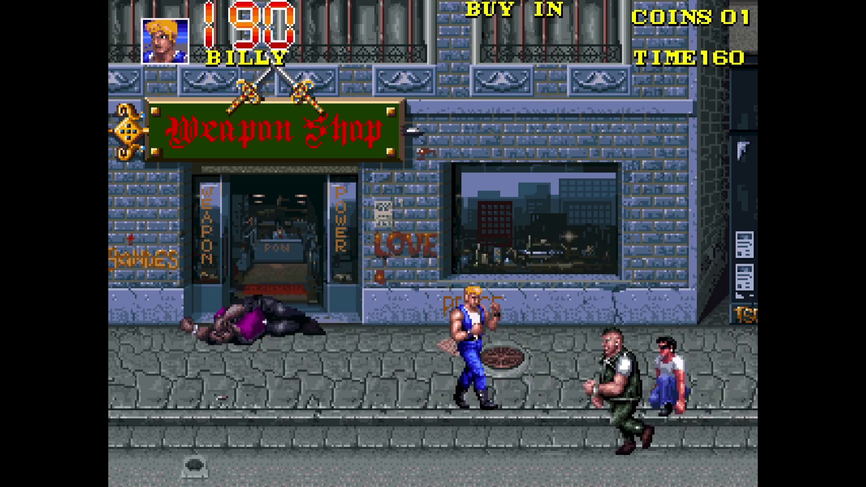
key("ctrl")
key("ctrl")
key("ctrl")
key("Right")
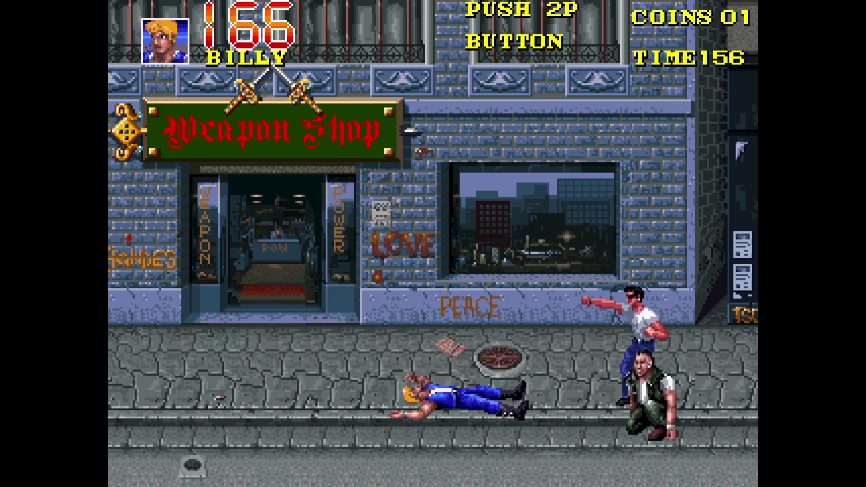
key("Right")
key("ctrl")
key("ctrl")
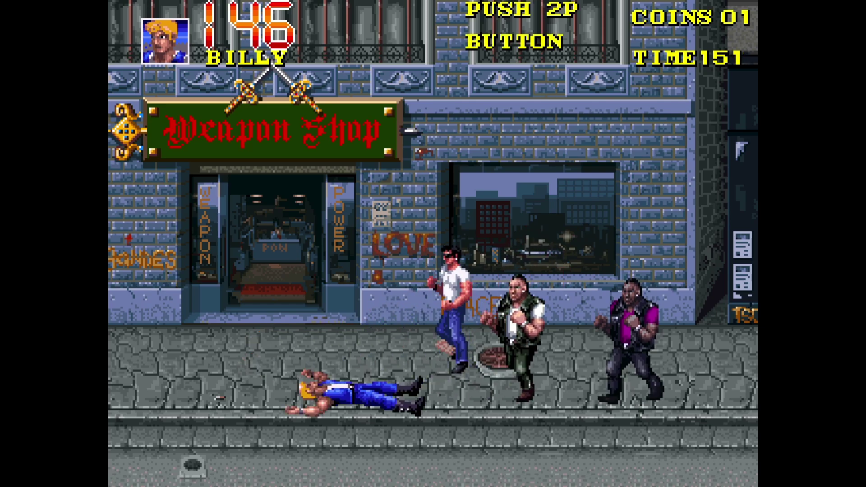
key("Right")
key("ctrl")
key("ctrl")
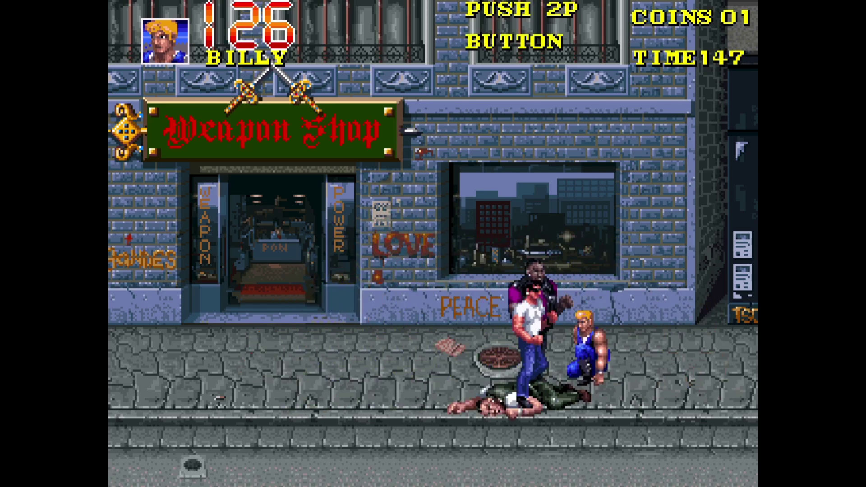
key("ctrl")
key("alt")
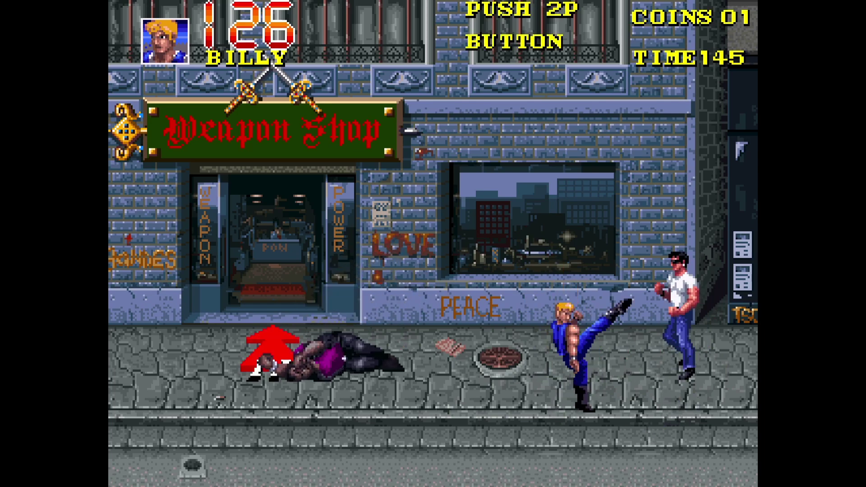
key("alt")
key("ctrl")
key("alt")
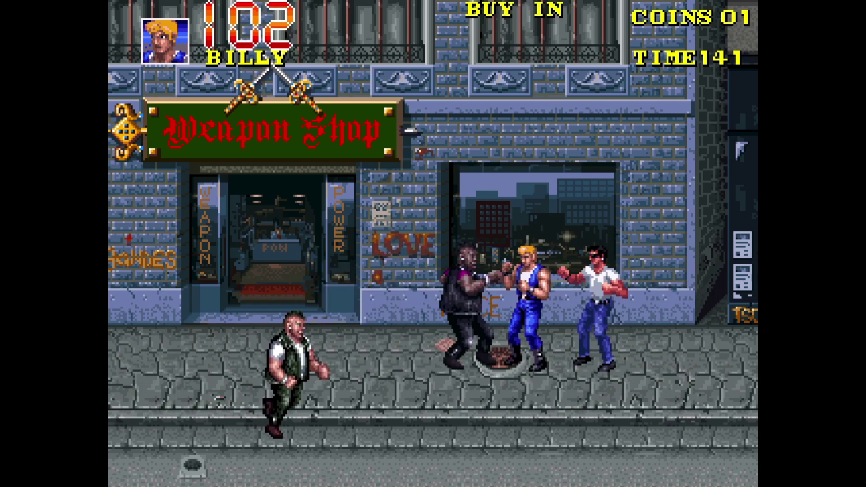
Step: Pause the running game and turn on Video Shaders in its shader settings
key("F1")
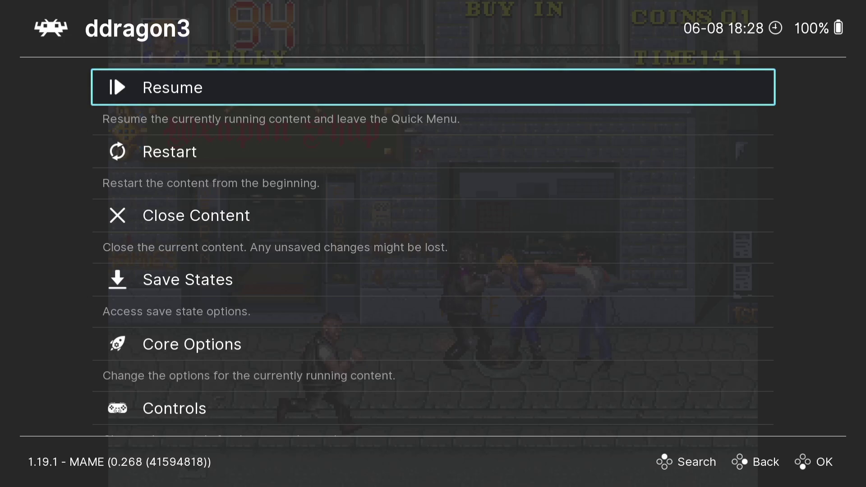
key("Up")
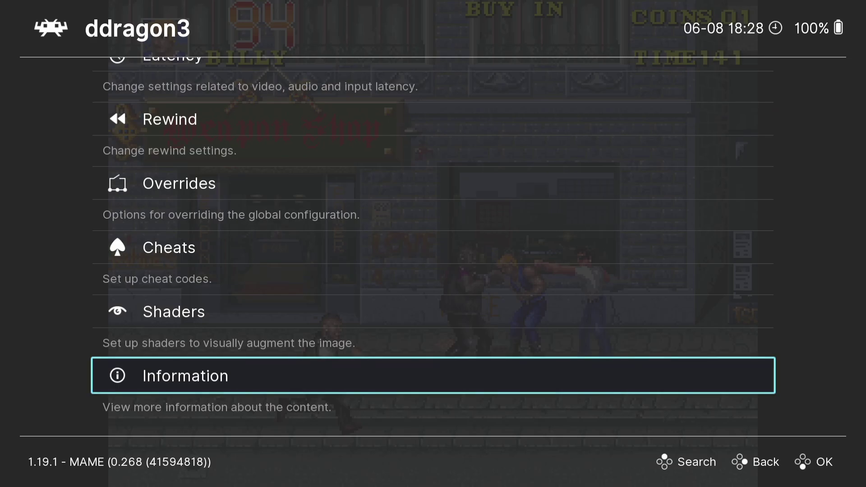
key("Up")
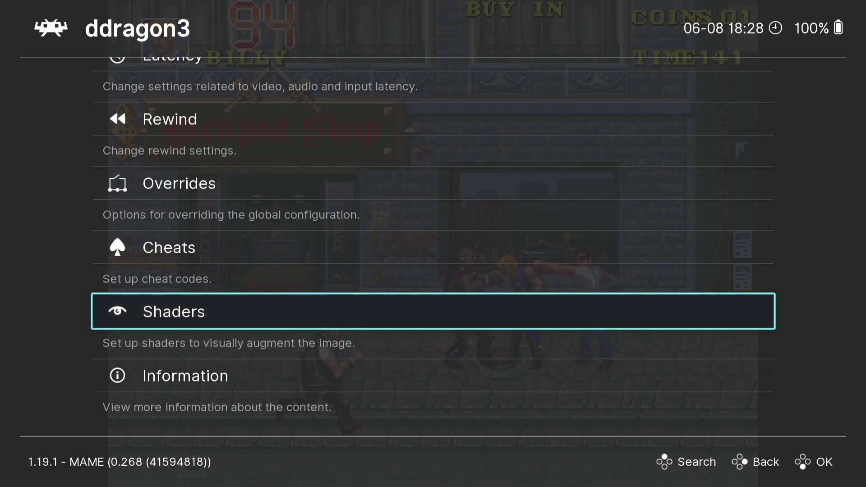
key("Return")
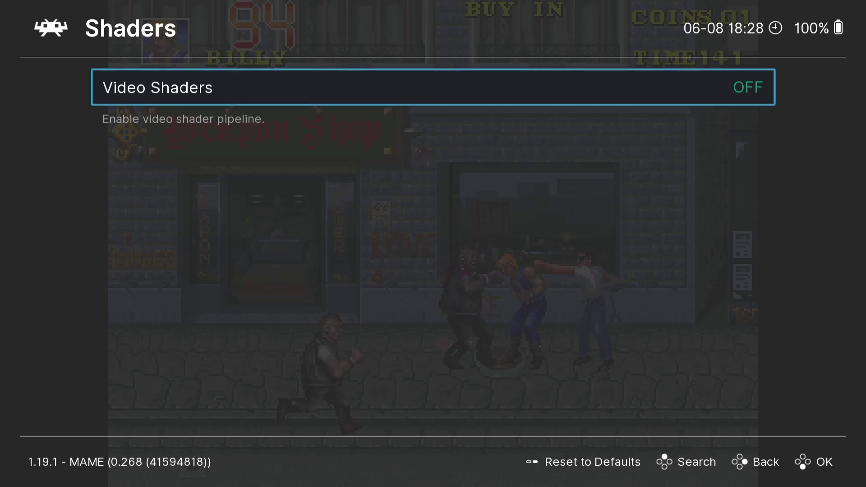
key("Return")
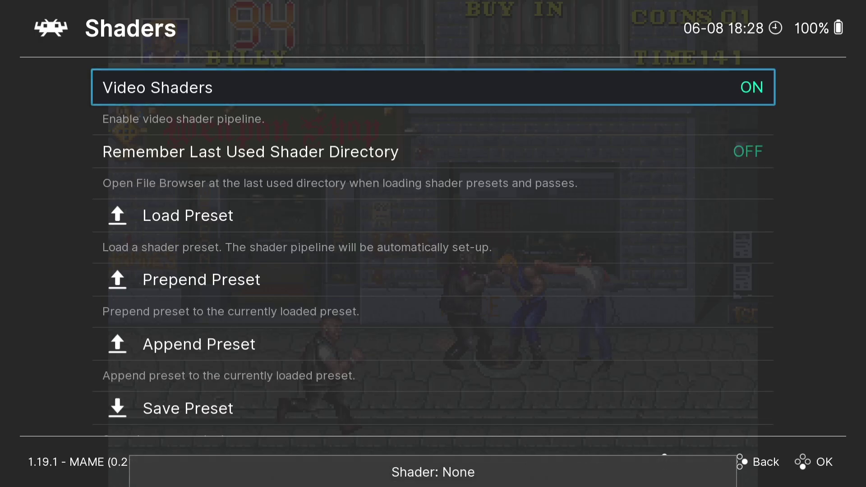
Step: Start loading a shader preset and open the Duimon-Mega-Bezel folder inside Mega_Bezel_Packs
key("Down")
key("Down")
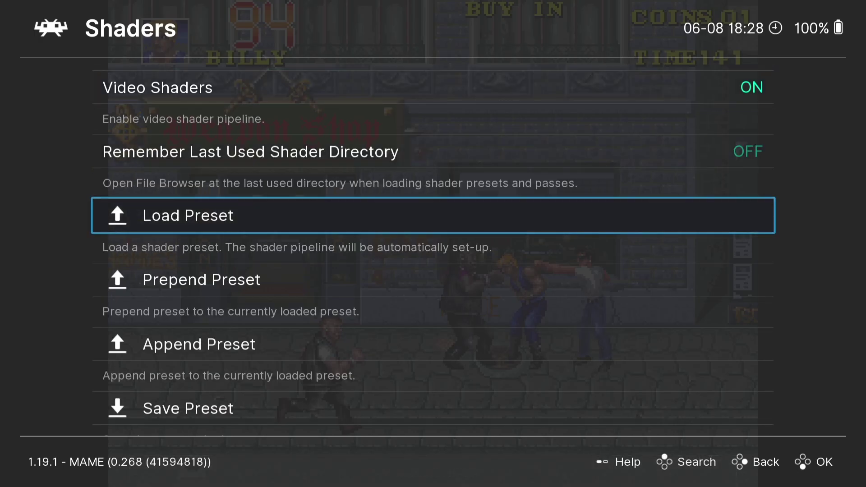
key("Return")
key("Down")
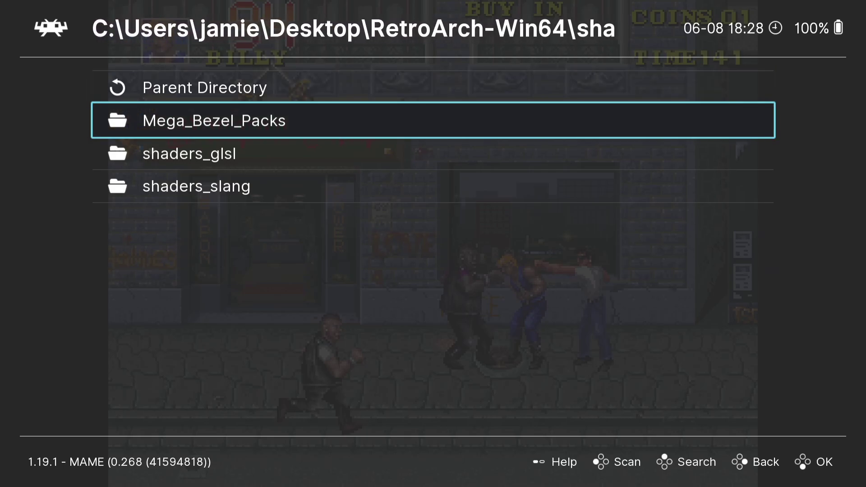
key("Return")
key("Down")
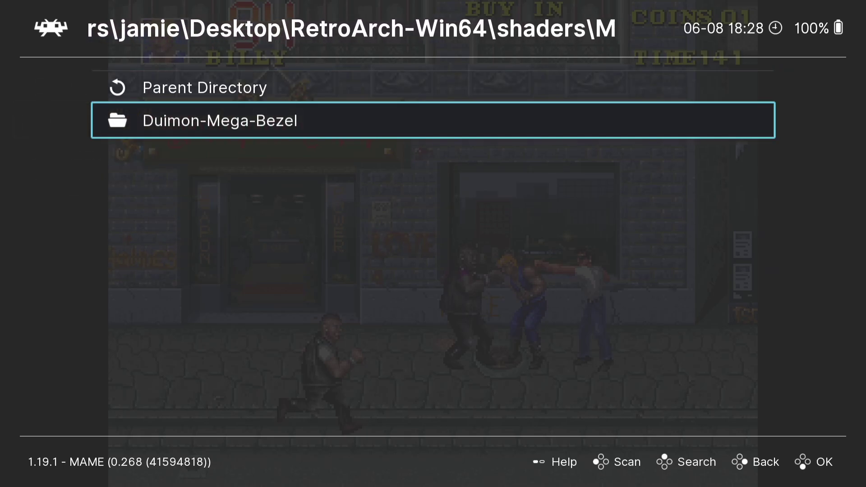
key("Return")
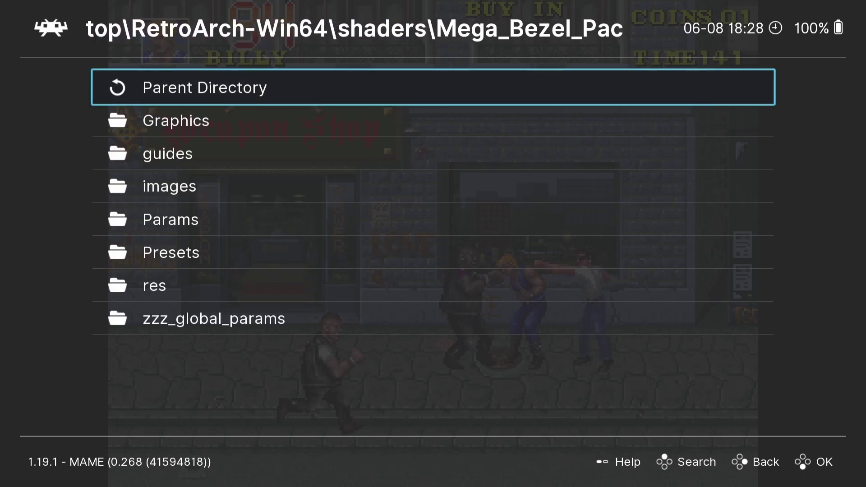
Step: Open the Standard folder inside the Presets folder of the Duimon-Mega-Bezel pack
key("Down")
key("Down")
key("Down")
key("Down")
key("Down")
key("Return")
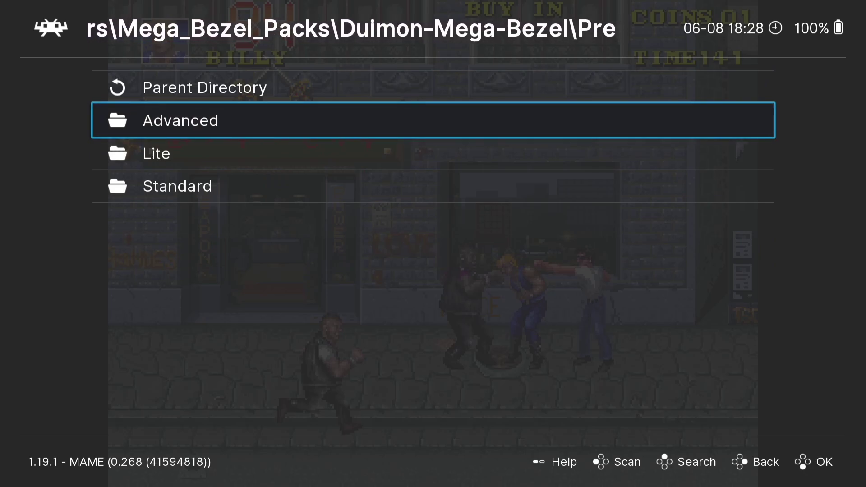
key("Down")
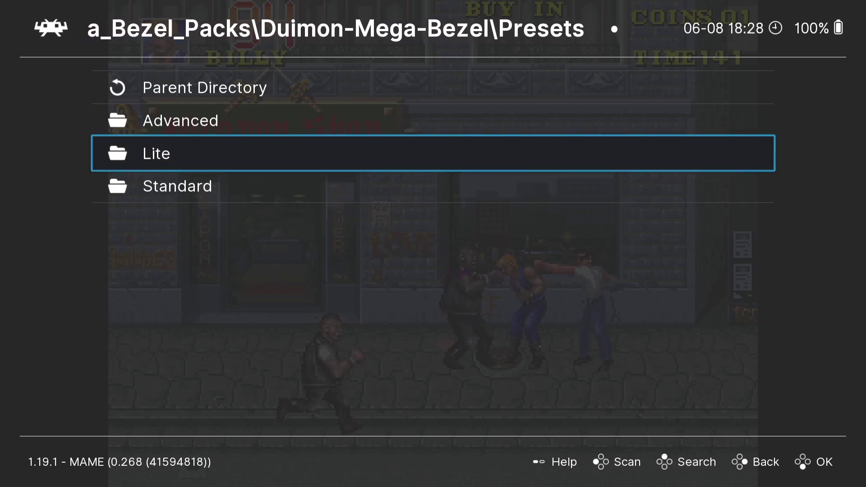
key("Down")
key("Return")
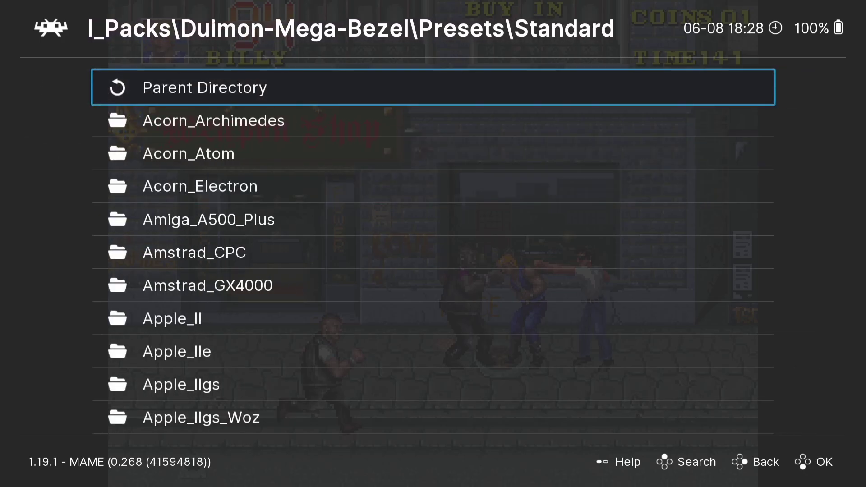
Step: Open the Arcade folder among the Standard presets
key("Down")
key("Down")
key("Down")
key("Down")
key("Down")
key("Down")
key("Down")
key("Down")
key("Down")
key("Down")
key("Down")
key("Down")
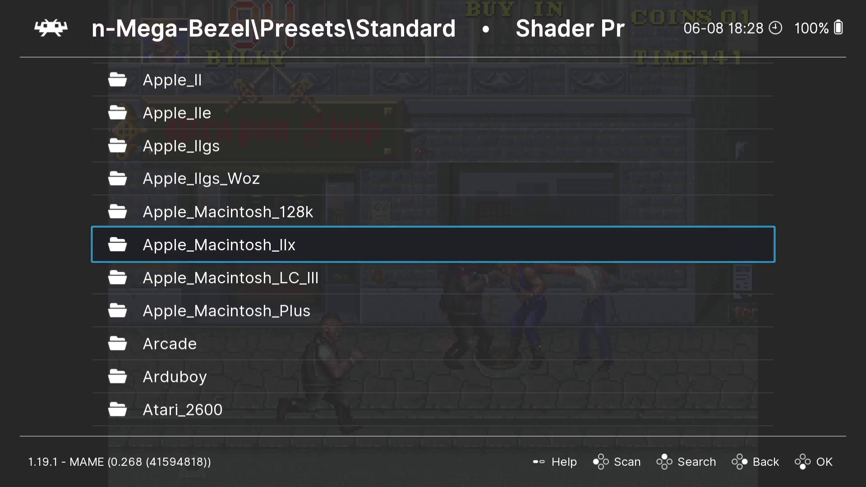
key("Down")
key("Down")
key("Down")
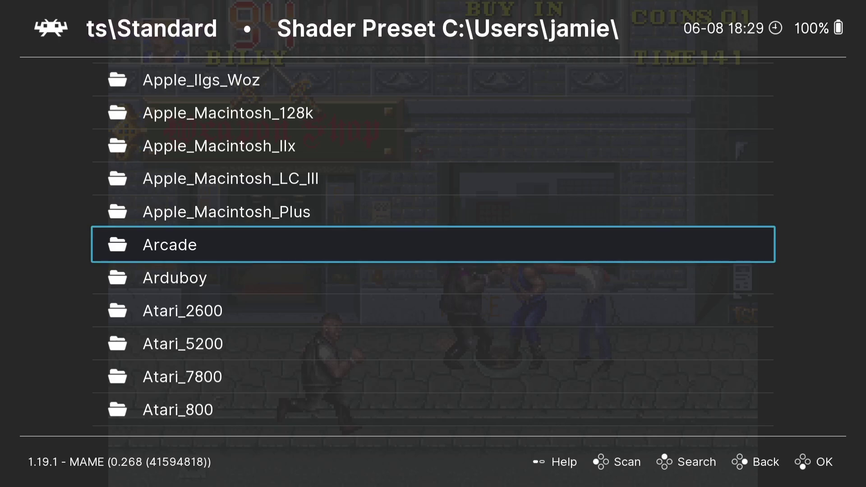
key("Return")
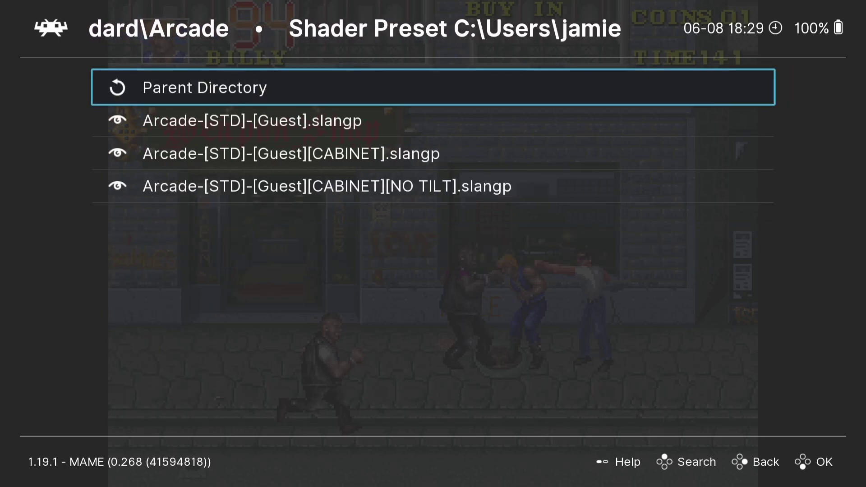
Step: Load the Arcade-[STD]-[Guest].slangp shader preset
key("Down")
key("Up")
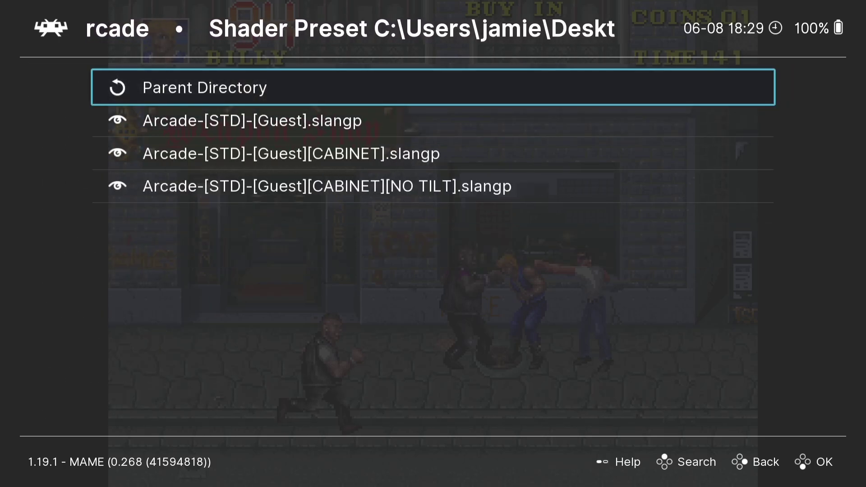
key("Down")
key("Down")
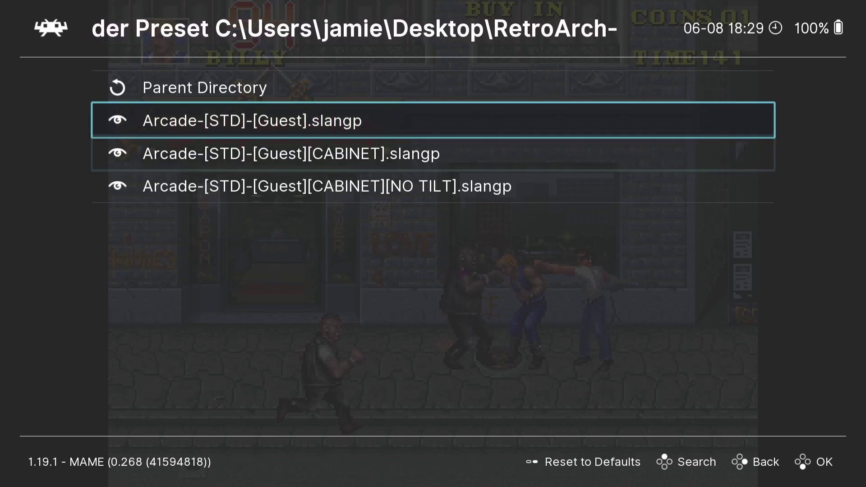
key("Up")
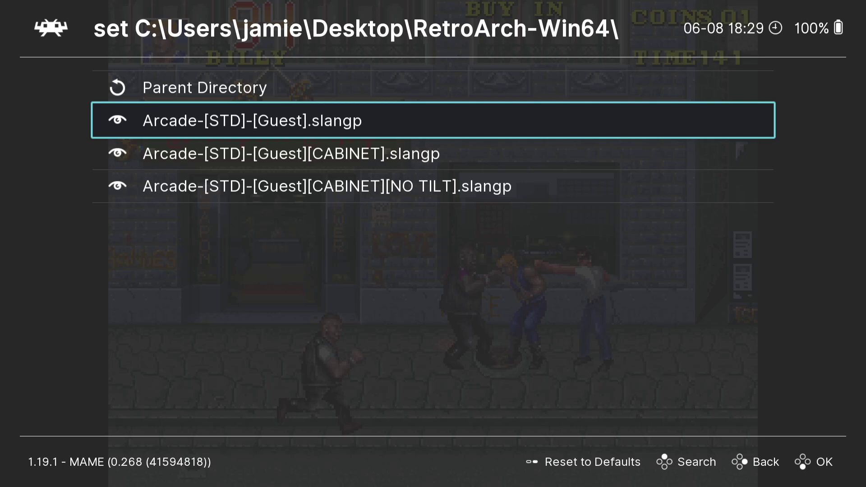
key("Return")
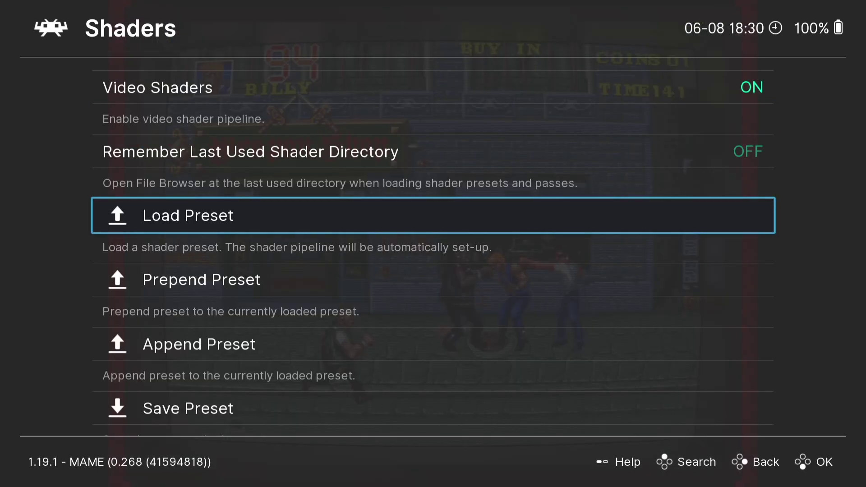
Step: Leave the shader settings, resume ddragon3 and play briefly with the Arcade bezel applied
key("BackSpace")
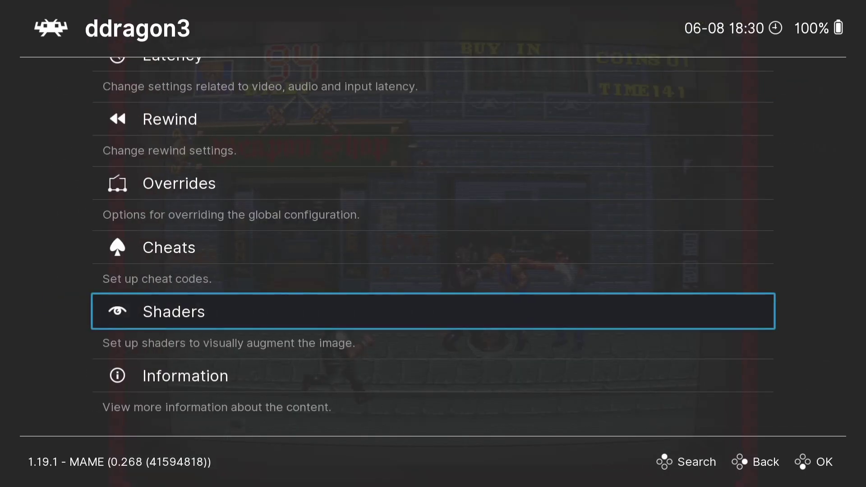
key("BackSpace")
key("BackSpace")
key("BackSpace")
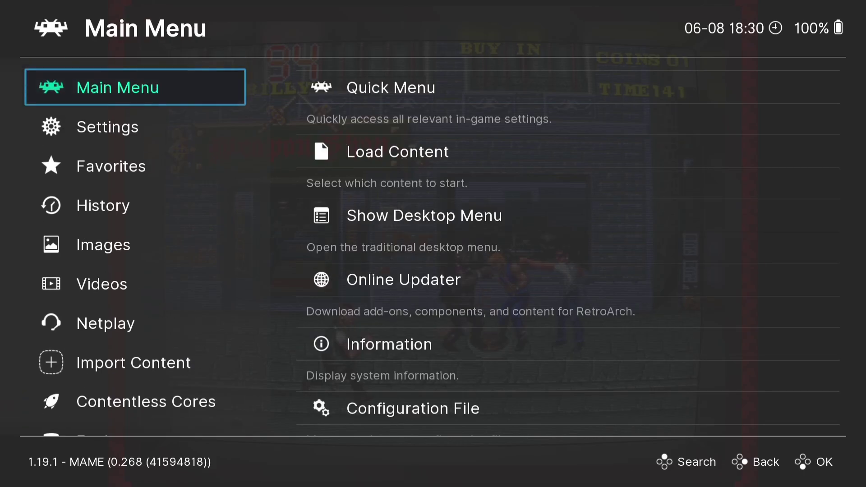
key("Right")
key("Return")
key("Return")
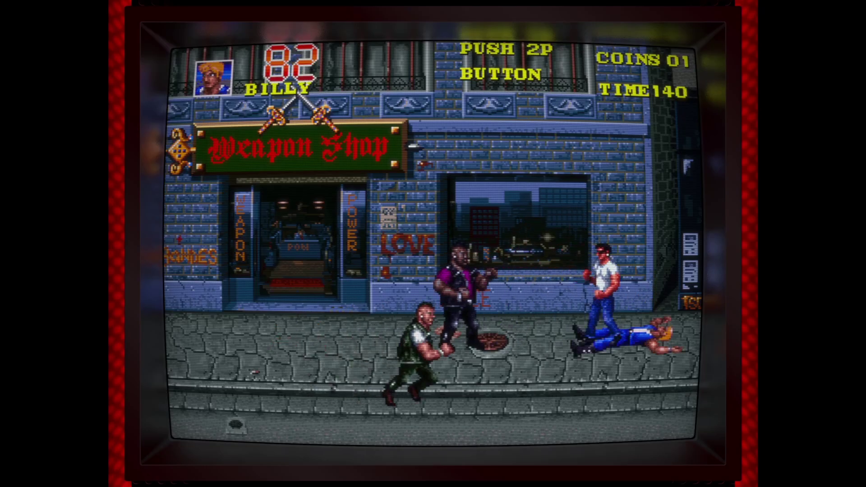
key("z")
key("z")
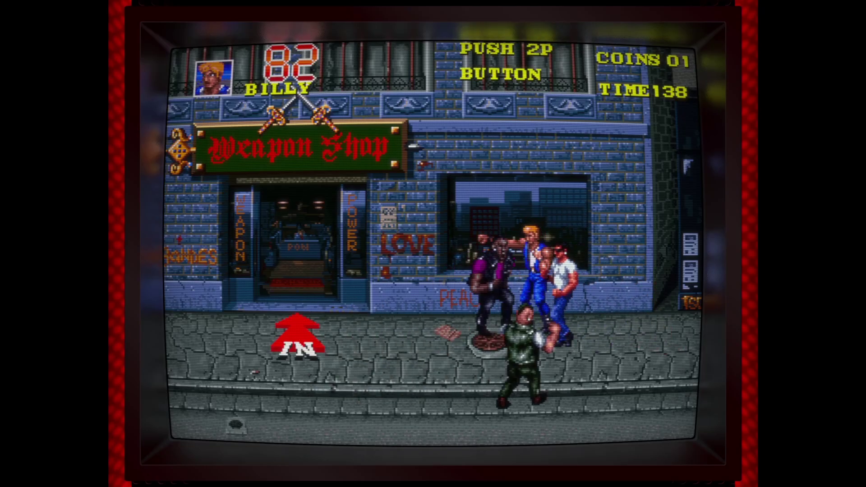
key("Down")
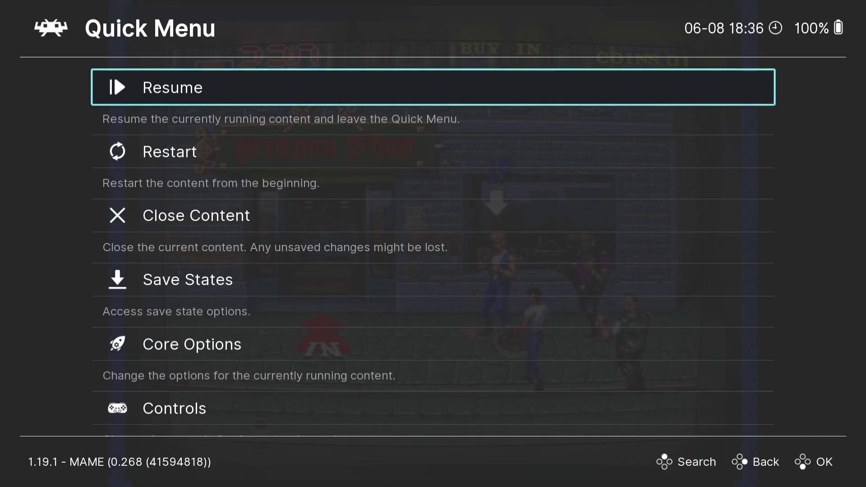
Step: Start loading another shader preset from the paused game's shader settings and open Duimon-Mega-Bezel inside Mega_Bezel_Packs
key("Up")
key("Up")
key("Return")
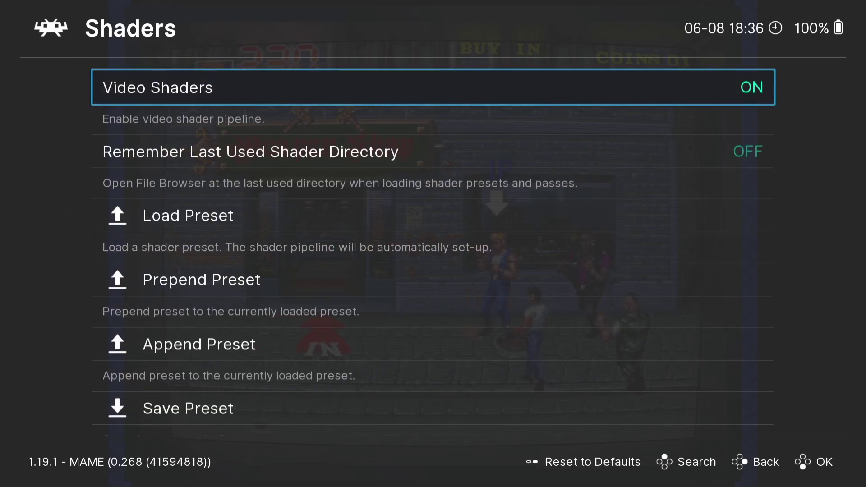
key("Down")
key("Down")
key("Return")
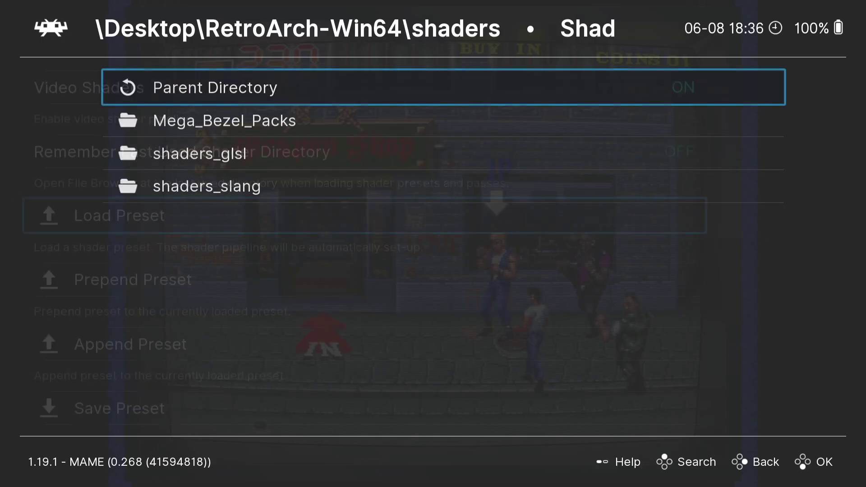
key("Down")
key("Return")
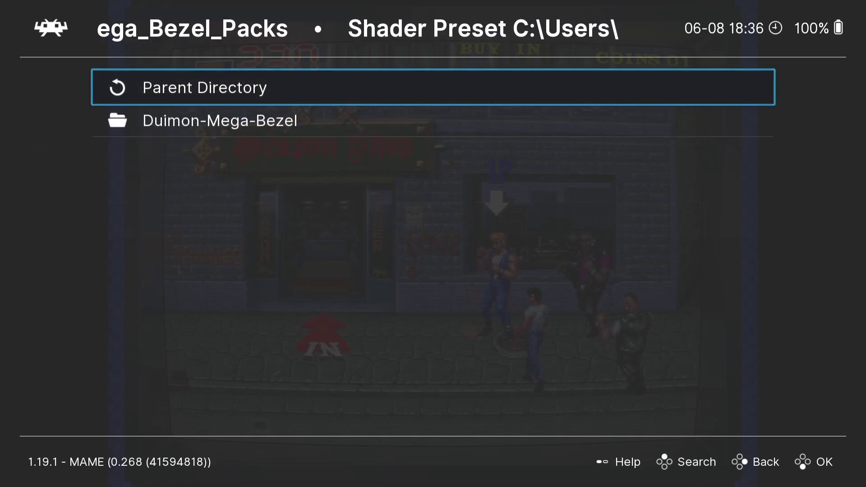
key("Down")
key("Return")
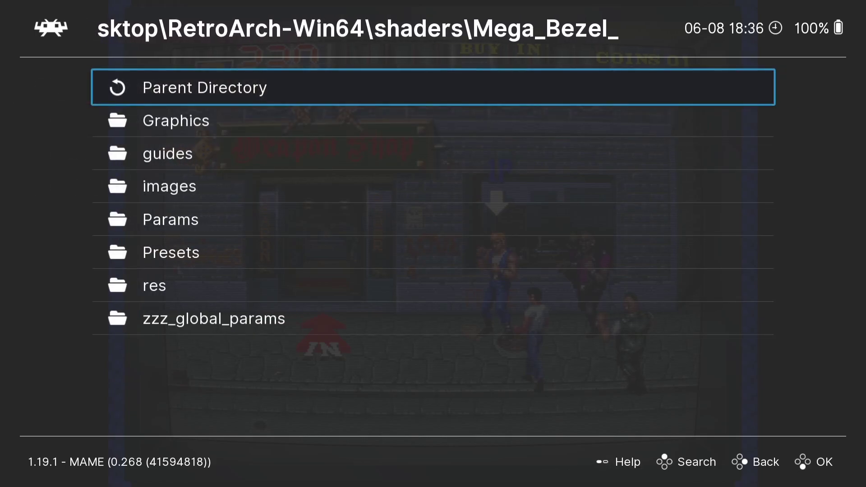
Step: Open the Advanced folder inside the Presets folder of the Duimon-Mega-Bezel pack
key("Down")
key("Down")
key("Down")
key("Down")
key("Down")
key("Return")
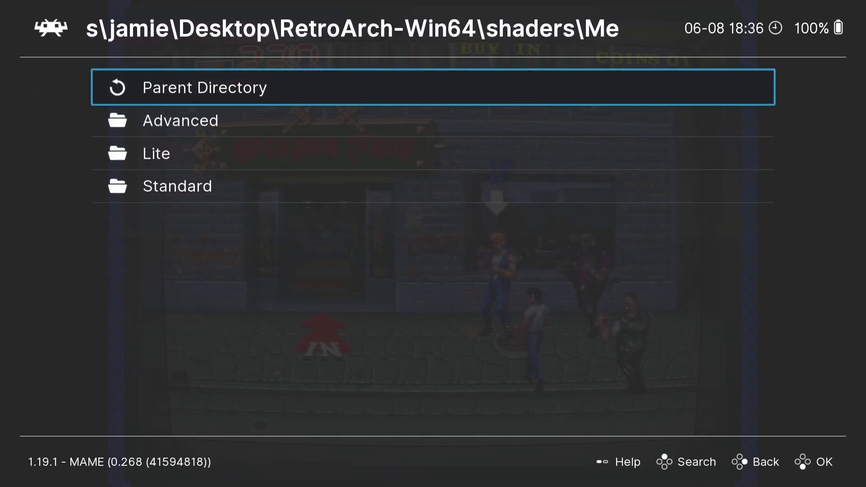
key("Down")
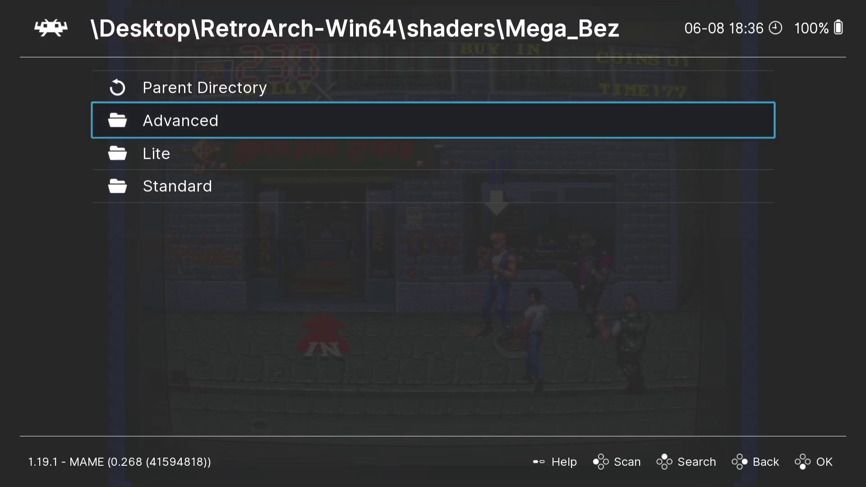
key("Return")
Step: Open the MAME folder among the Advanced presets
key("Down")
key("Down")
key("Down")
key("Down")
key("Down")
key("Down")
key("Down")
key("Down")
key("Down")
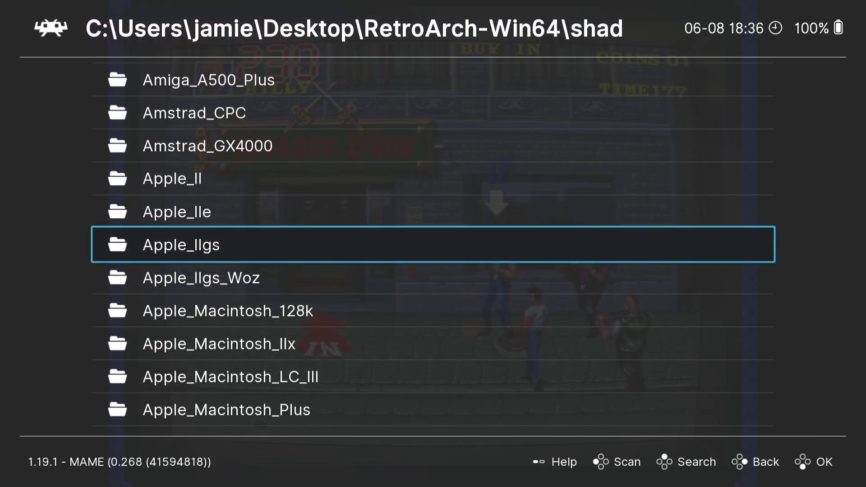
key("Down")
key("Down")
key("Down")
key("Down")
key("Down")
key("Down")
key("Down")
key("Down")
key("Down")
key("Down")
key("Down")
key("Down")
key("Down")
key("Down")
key("Down")
key("Down")
key("Down")
key("Down")
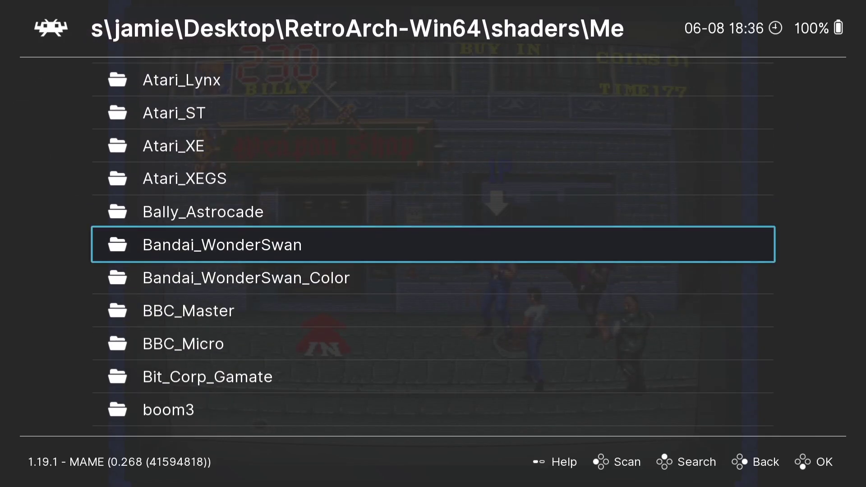
key("Down")
key("Down")
key("Down")
key("Down")
key("Down")
key("Down")
key("Down")
key("Down")
key("Down")
key("Down")
key("Down")
key("Down")
key("Down")
key("Down")
key("Down")
key("Down")
key("Down")
key("Down")
key("Down")
key("Down")
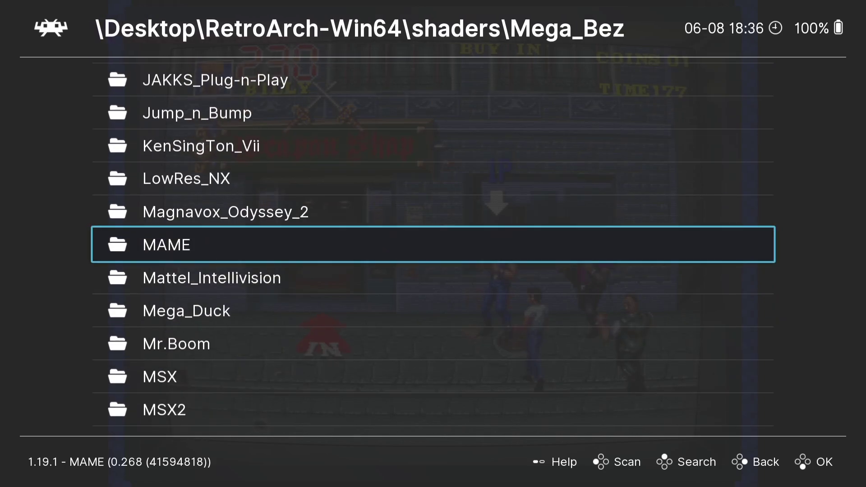
key("Return")
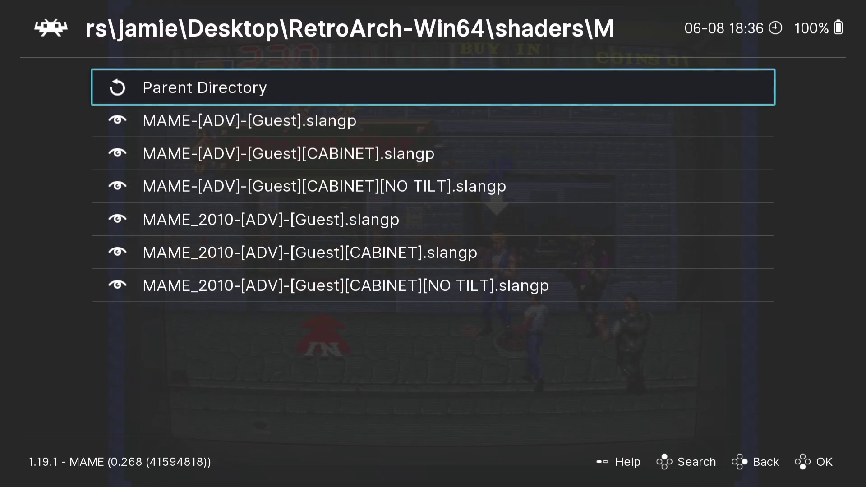
Step: Load one of the Advanced Guest shader presets from the MAME folder
key("Down")
key("Down")
key("Down")
key("Down")
key("Down")
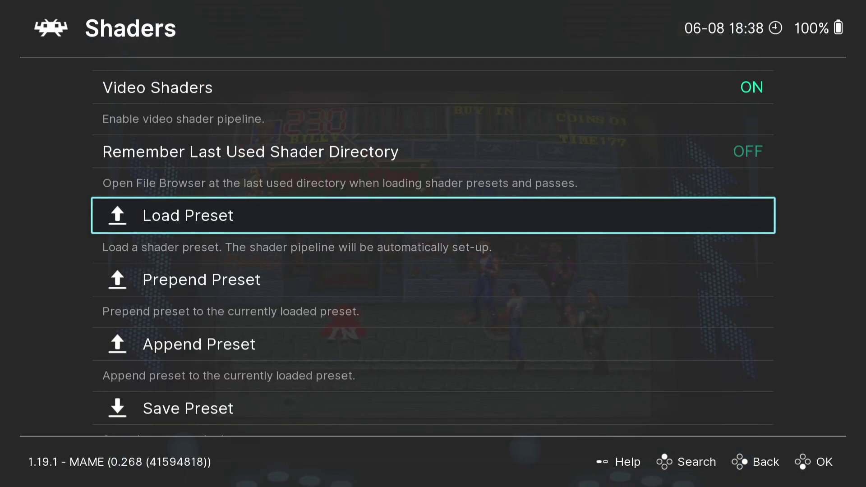
Step: Leave the shader settings and resume ddragon3 with the MAME bezel applied
key("BackSpace")
key("BackSpace")
key("Return")
key("Return")
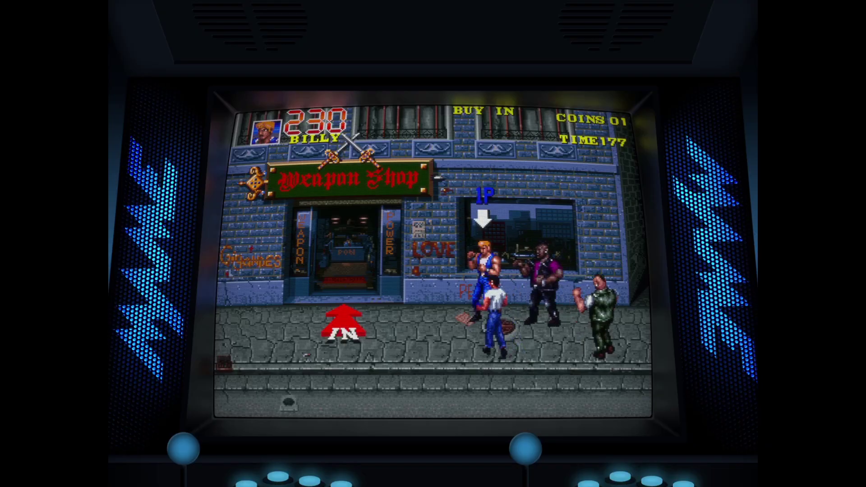
Step: Fight the enemies outside the Weapon Shop to try the game with the MAME bezel
key("Right")
key("x")
key("x")
key("x")
key("Left")
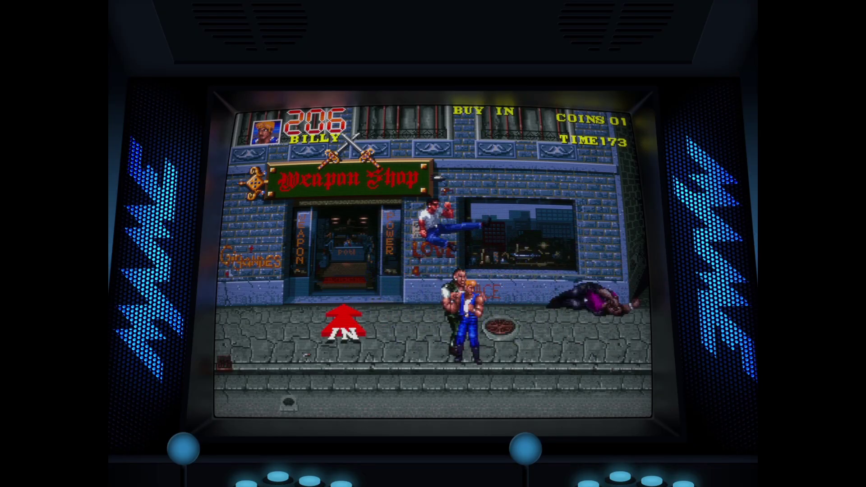
key("x")
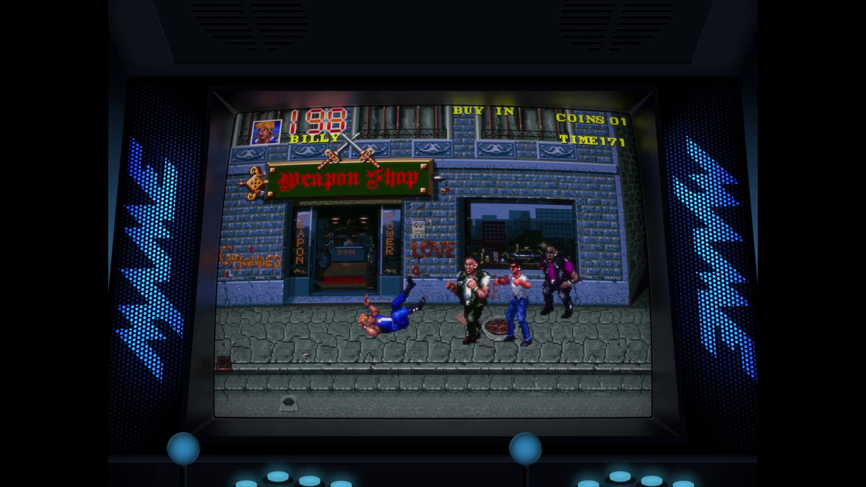
key("Right")
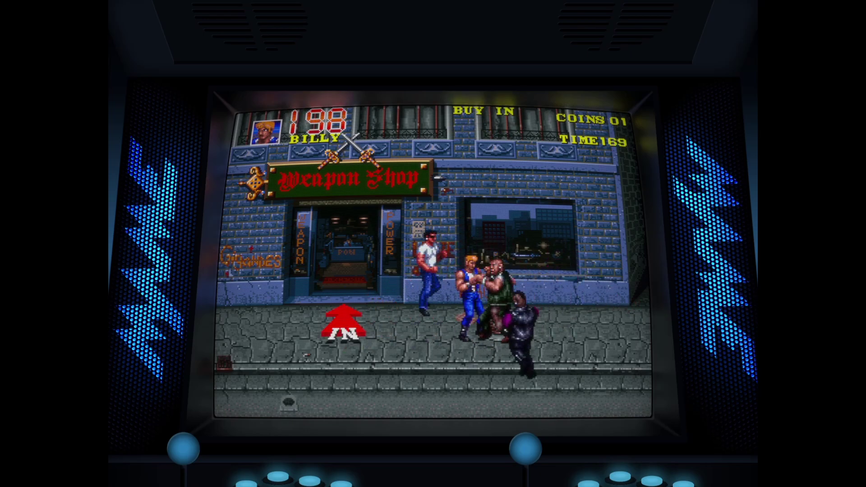
key("x")
key("Left")
key("x")
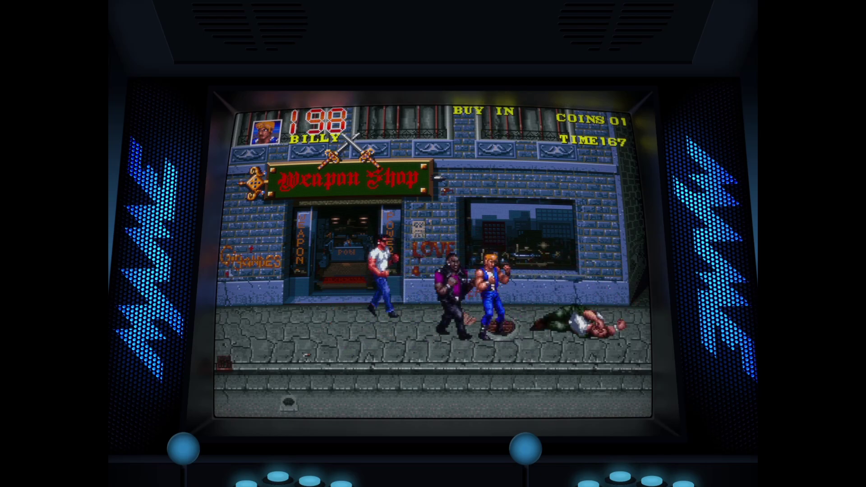
key("Left")
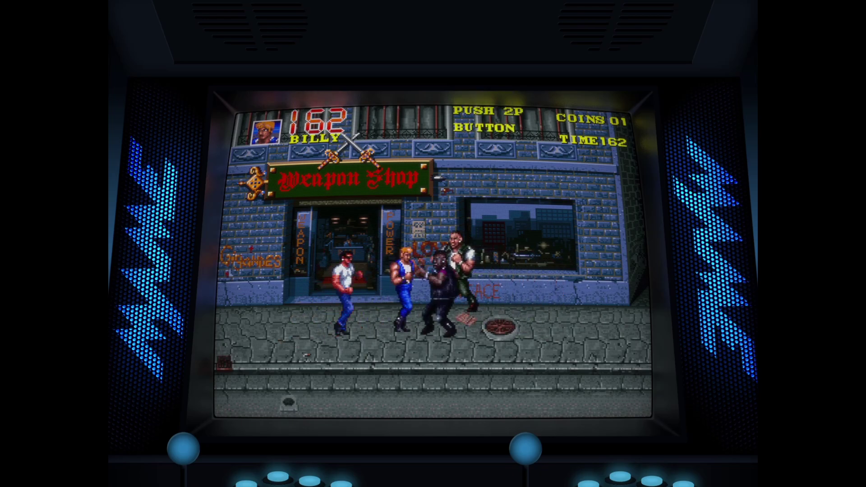
key("x")
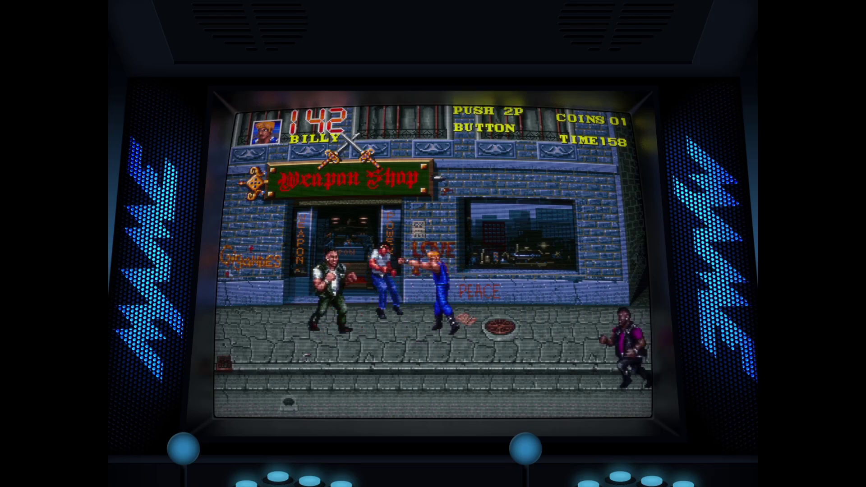
key("x")
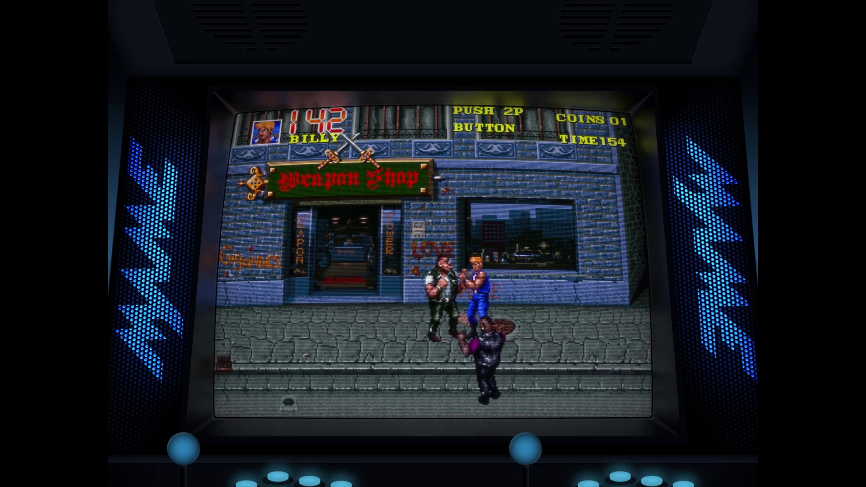
key("x")
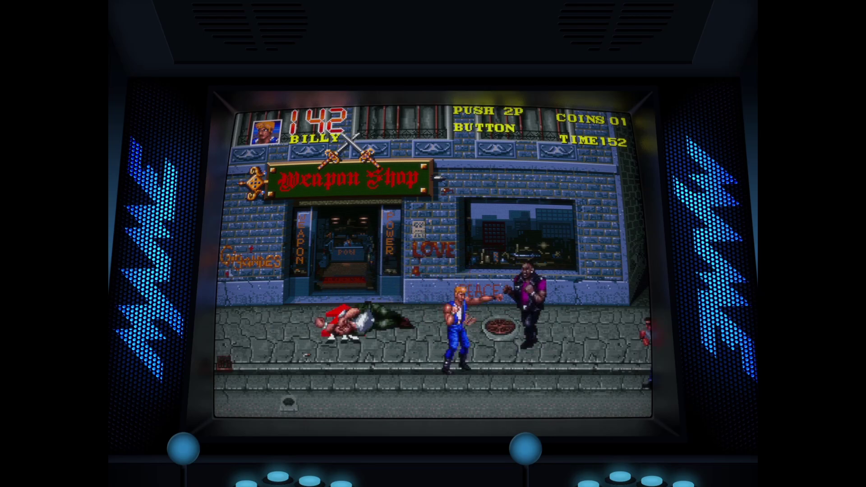
Step: Pause the game and open the list of available video drivers in the video output settings
key("F1")
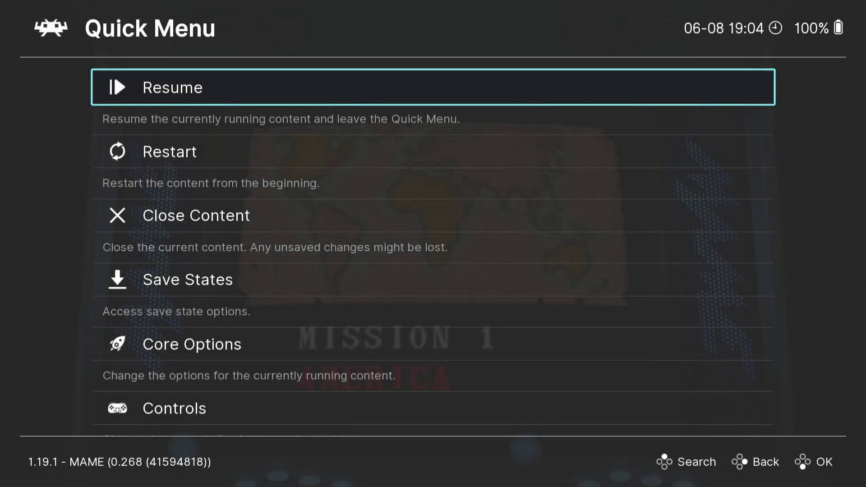
key("BackSpace")
key("Left")
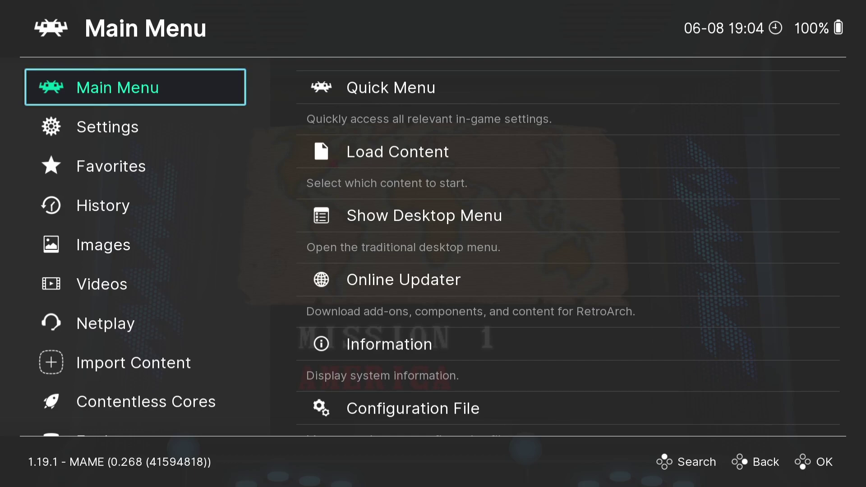
key("Down")
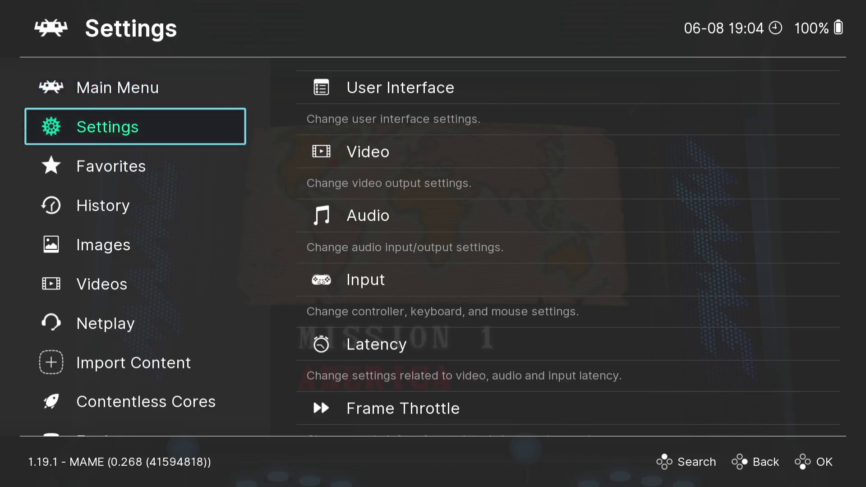
key("Right")
key("Down")
key("Return")
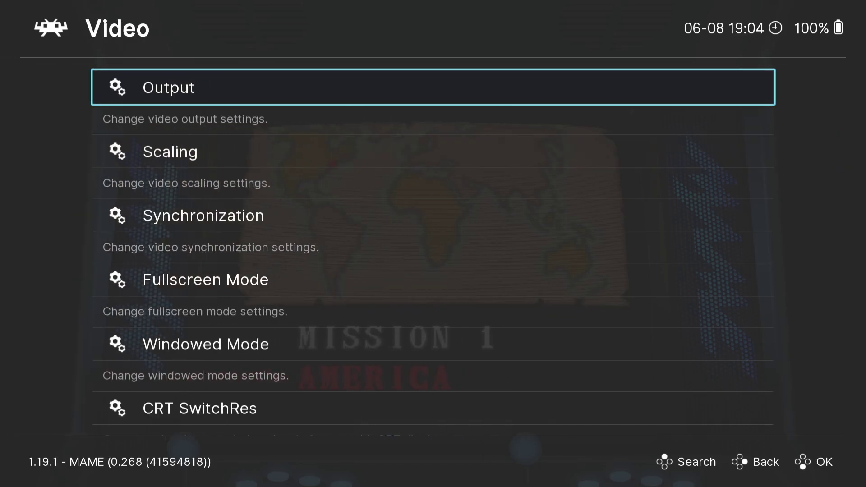
key("Return")
key("Return")
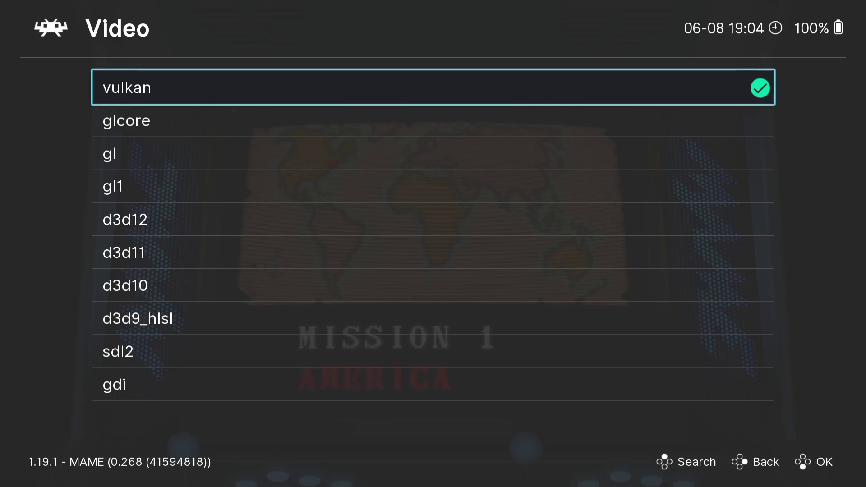
Step: Select vulkan as the video driver and return to the main menu
key("Up")
key("Down")
key("Down")
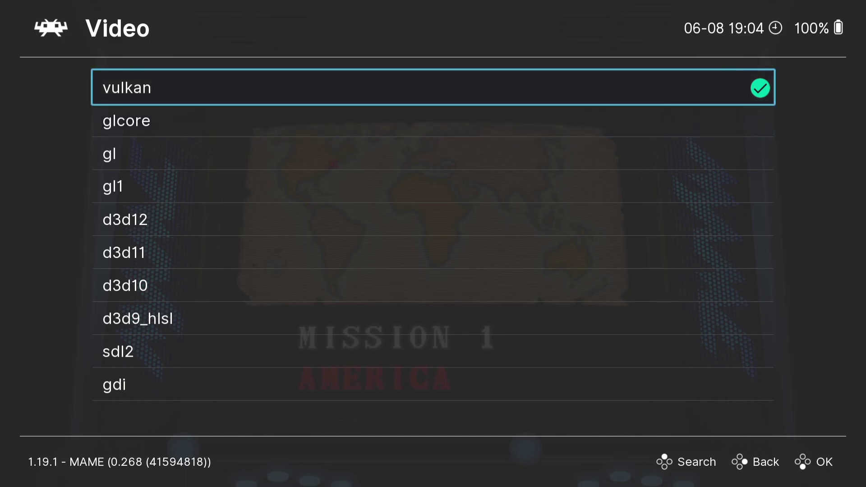
key("Return")
key("BackSpace")
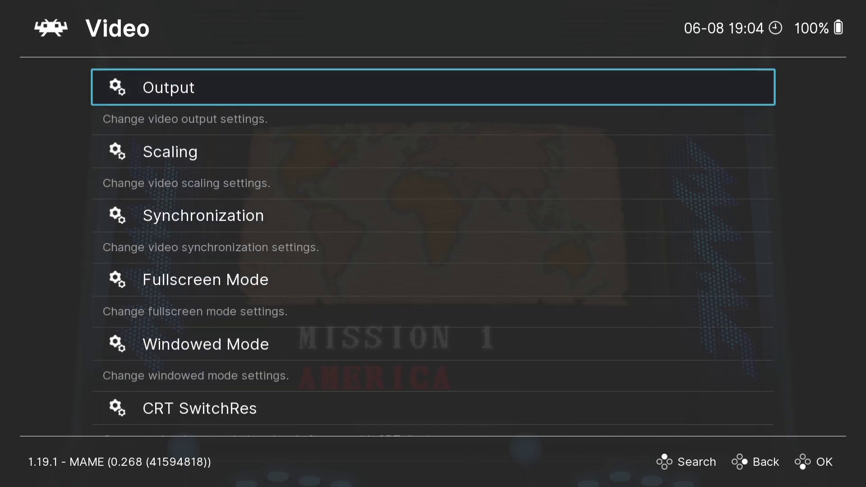
key("BackSpace")
key("BackSpace")
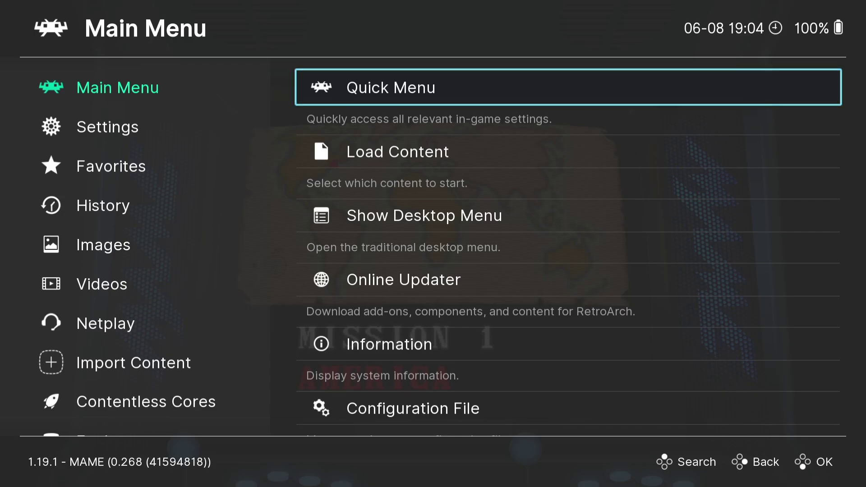
Step: Save the current configuration, overwriting retroarch.cfg, and go back to the main menu
key("Down")
key("Down")
key("Down")
key("Down")
key("Down")
key("Down")
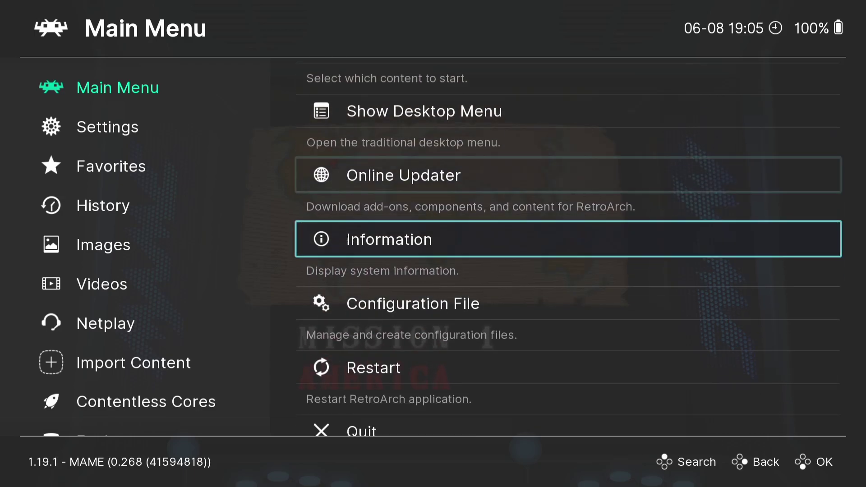
key("Up")
key("Return")
key("Down")
key("Return")
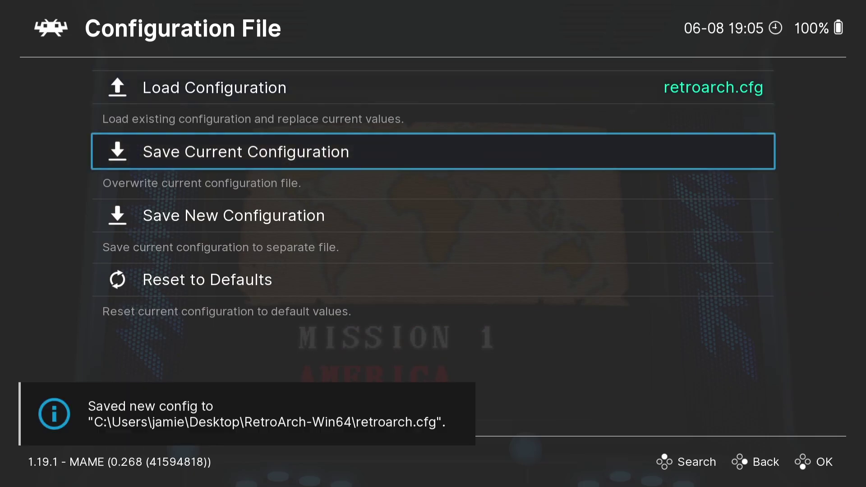
key("BackSpace")
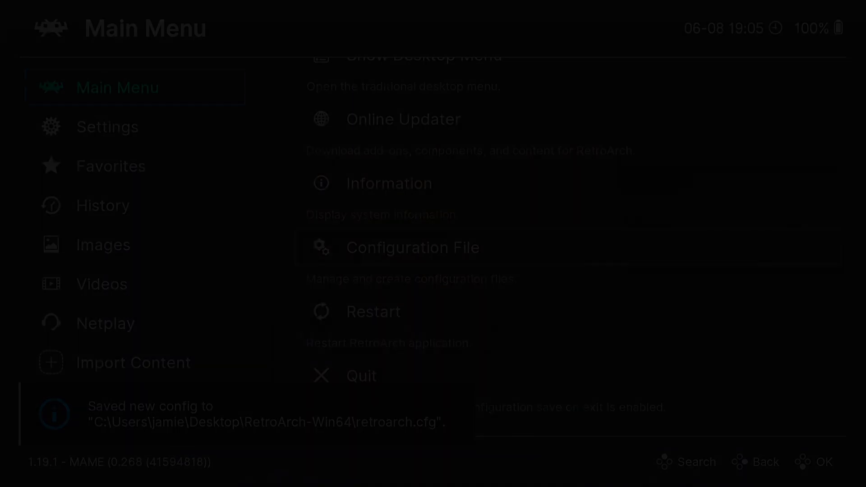